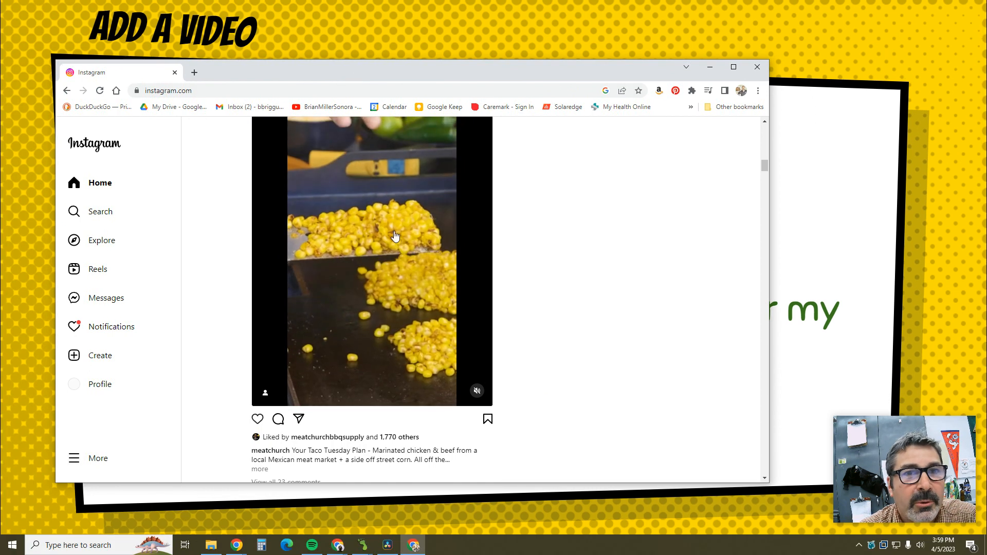
# Copy the link of the meatchurch and meatchurchbbqsupply video post from the Instagram feed.
pyautogui.scroll(-7, 488, 219)
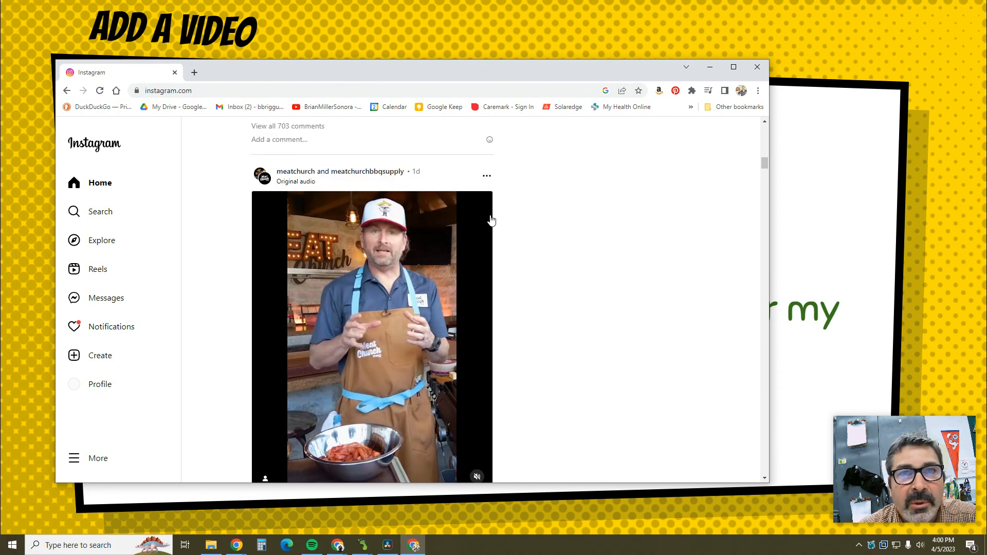
pyautogui.click(485, 177)
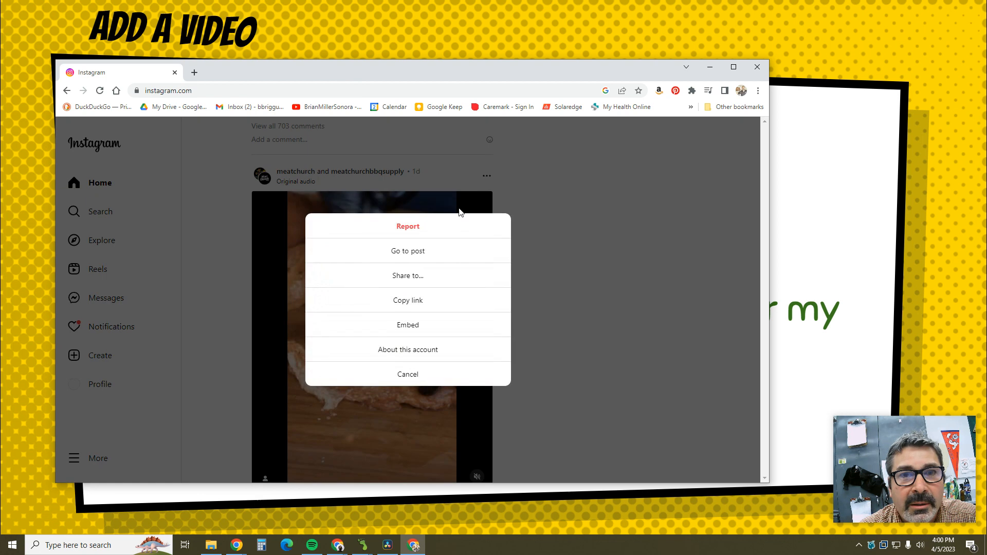
pyautogui.click(415, 303)
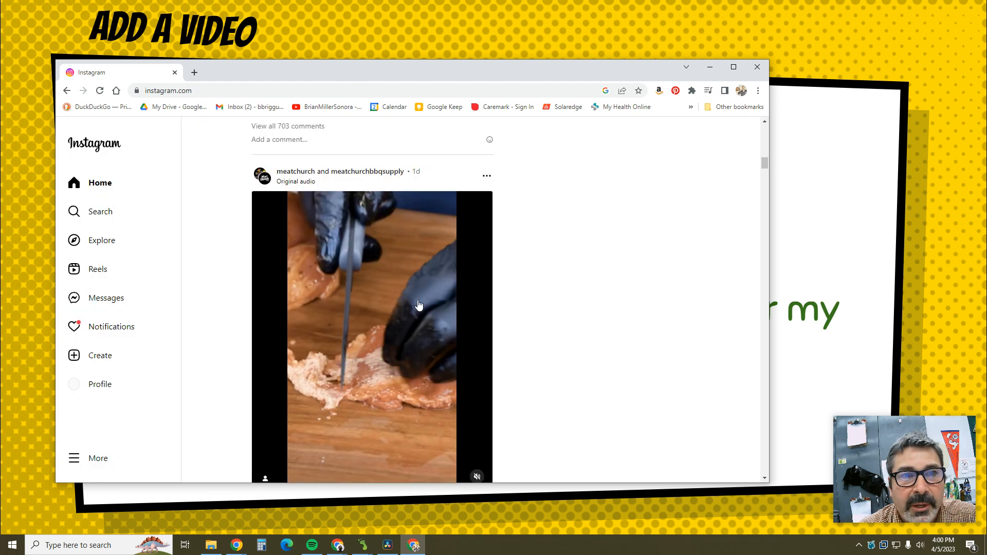
# Switch from Instagram to the slides browser window, end the slideshow and open the Instagram Video Downloader page at indown.io.
pyautogui.moveTo(528, 74); pyautogui.dragTo(3, 59)
pyautogui.click(8, 52)
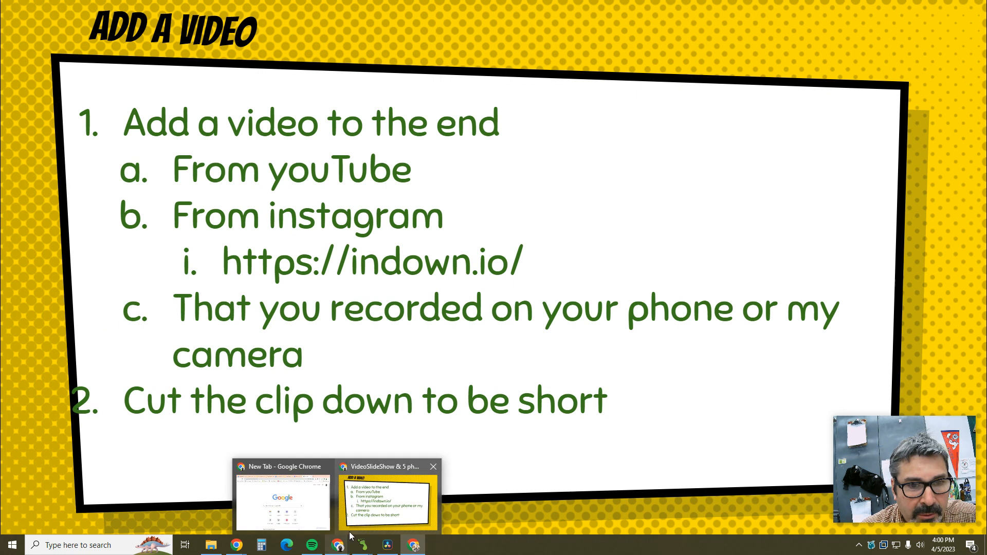
pyautogui.click(365, 514)
pyautogui.press('Escape')
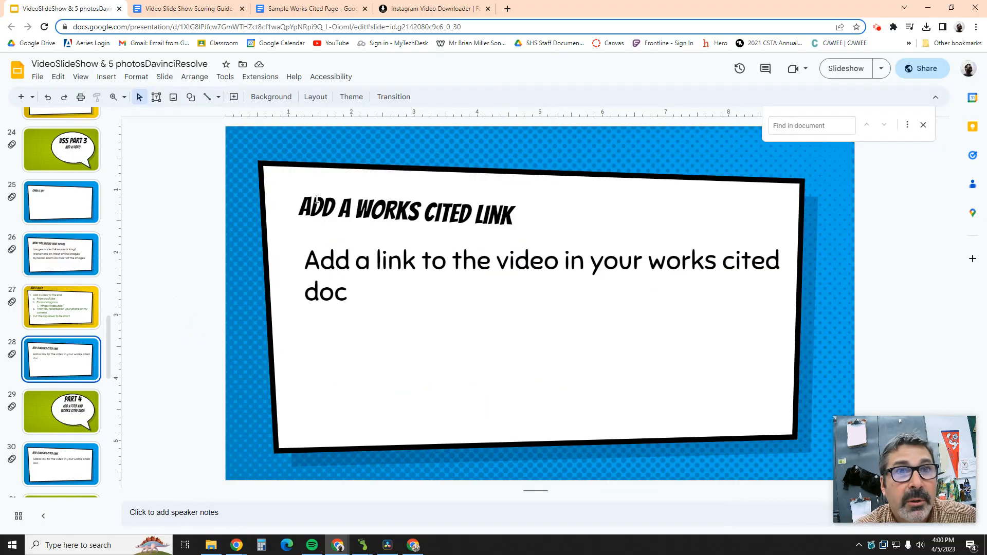
pyautogui.click(431, 9)
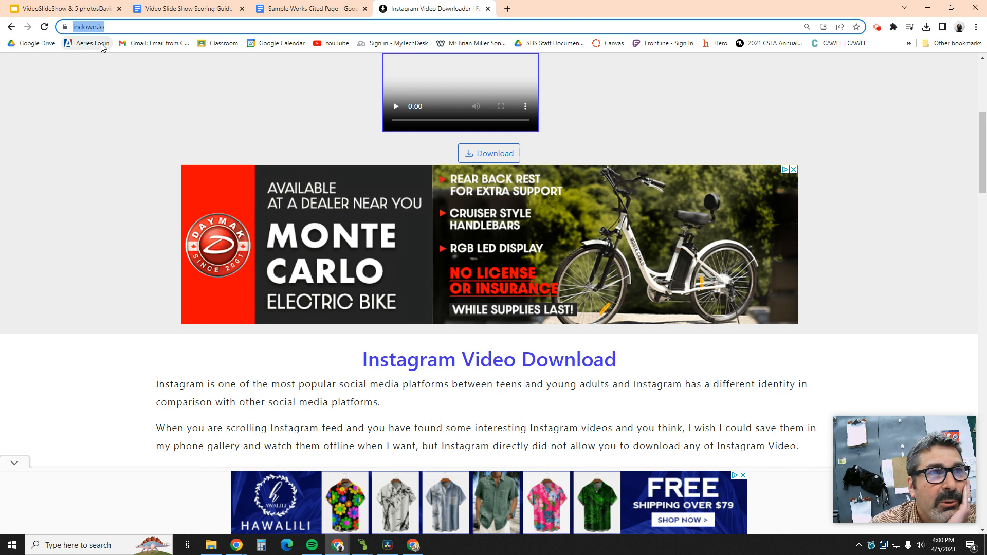
# Reload the indown.io home page to clear the earlier video result.
pyautogui.scroll(6, 401, 176)
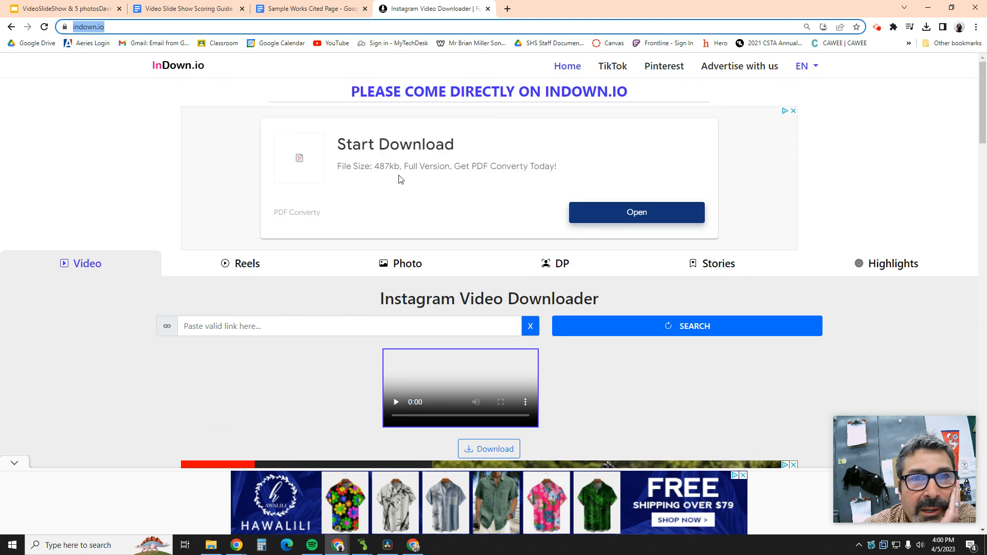
pyautogui.click(216, 192)
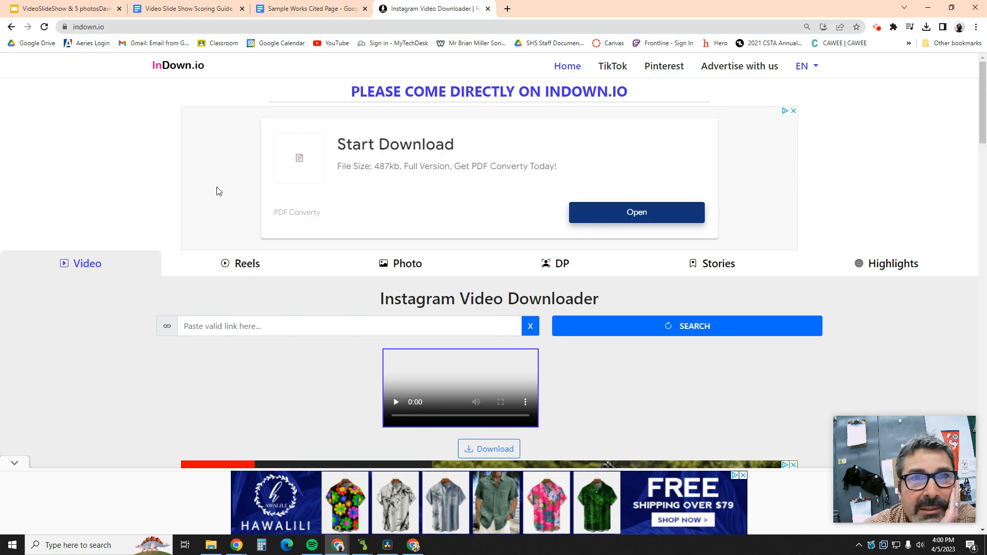
pyautogui.click(145, 28)
pyautogui.click(145, 30)
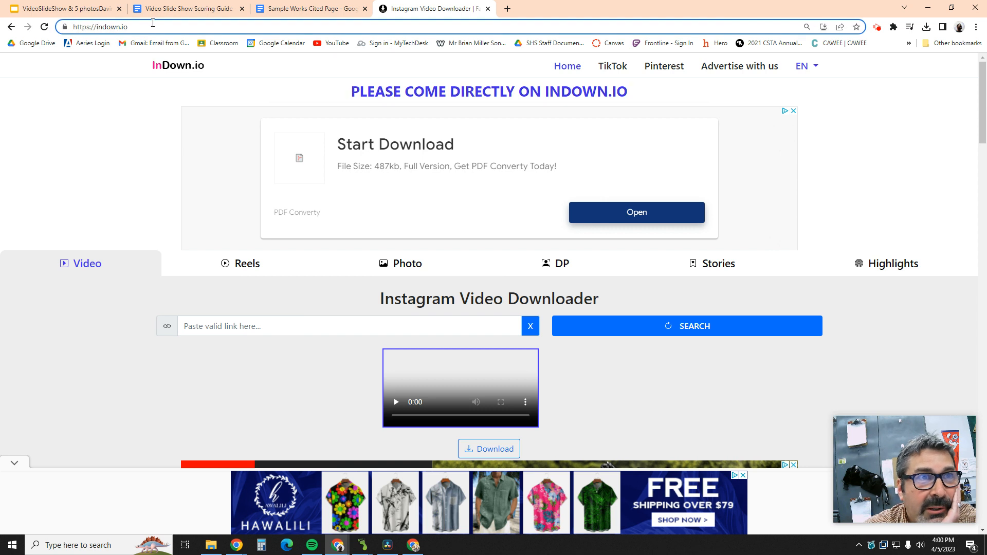
pyautogui.press('Return')
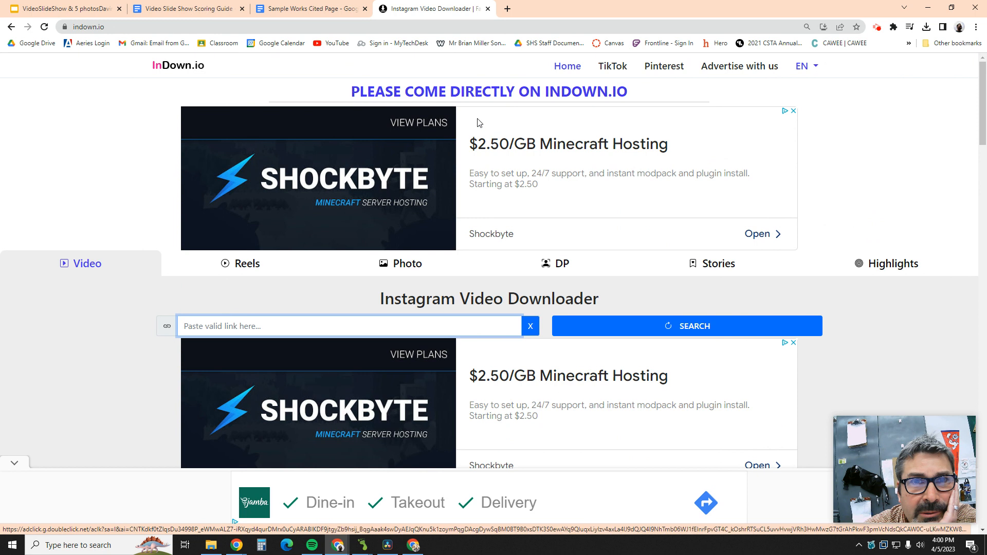
pyautogui.click(487, 95)
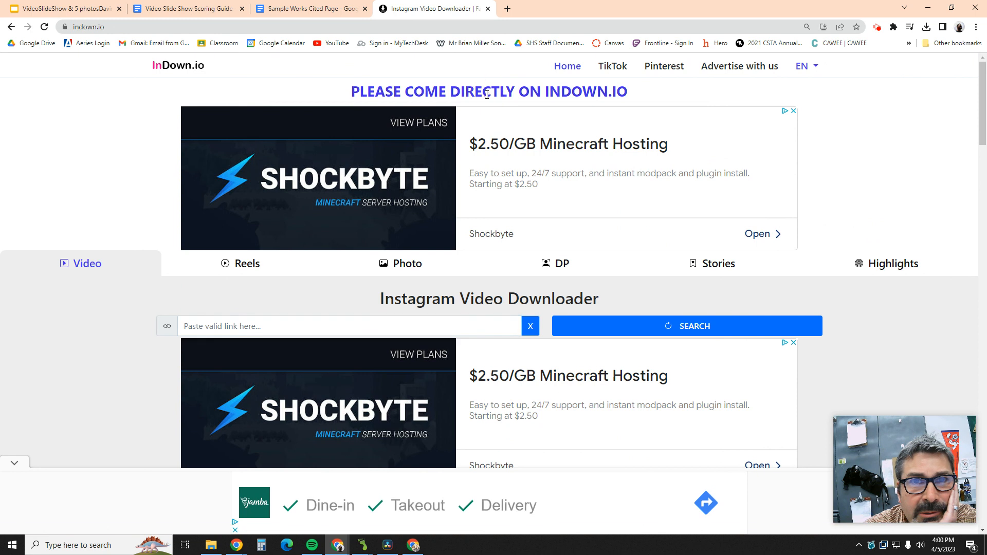
pyautogui.click(568, 71)
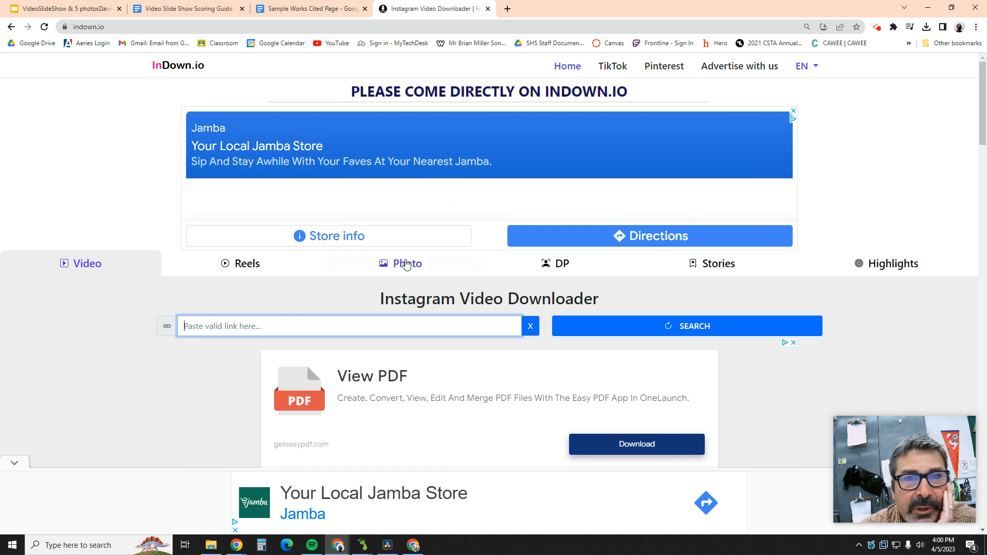
# Paste the copied Instagram reel link into the video downloader's link field and search for the video.
pyautogui.scroll(-2, 226, 289)
pyautogui.click(296, 240)
pyautogui.write('https://www.instagram.com/reel/Cqnbzmjts-J/?utm_source=ig_web_copy_link')
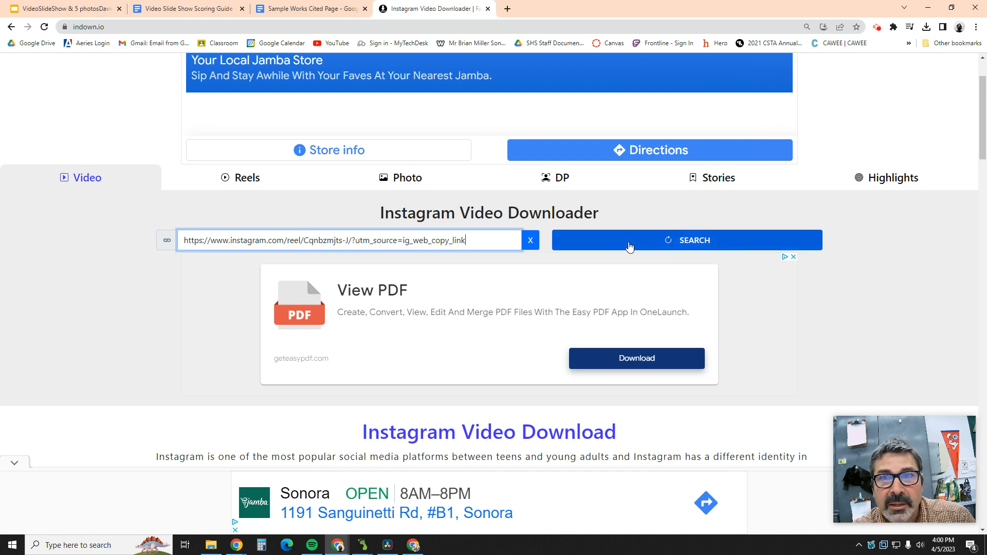
pyautogui.click(623, 243)
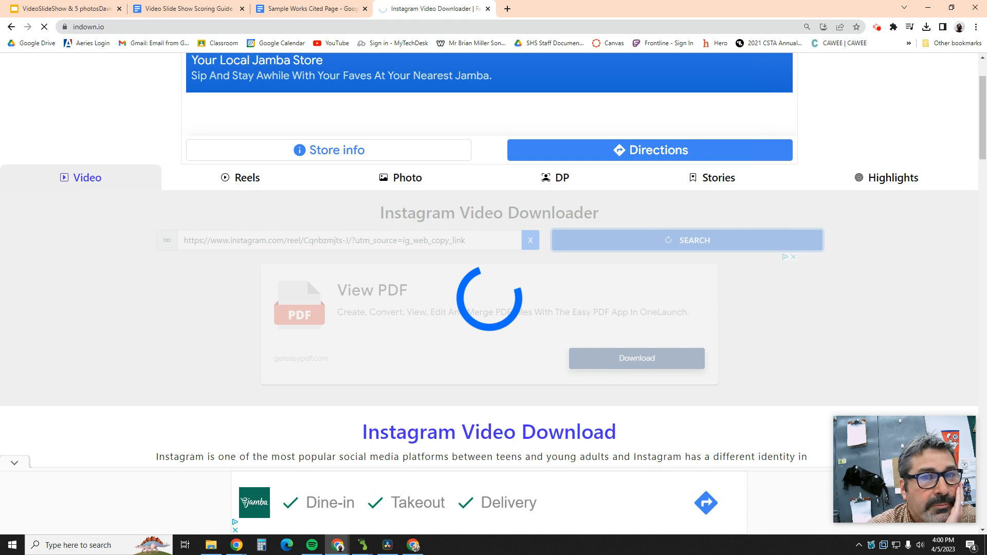
# Download the found video as an MP4 file and show it in the Downloads folder.
pyautogui.scroll(-7, 514, 355)
pyautogui.scroll(-2, 503, 355)
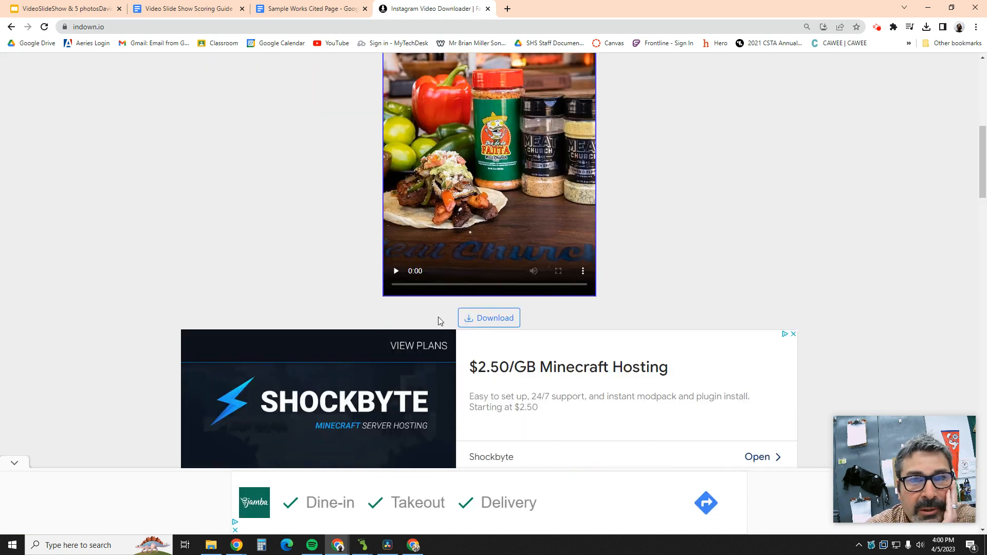
pyautogui.click(489, 319)
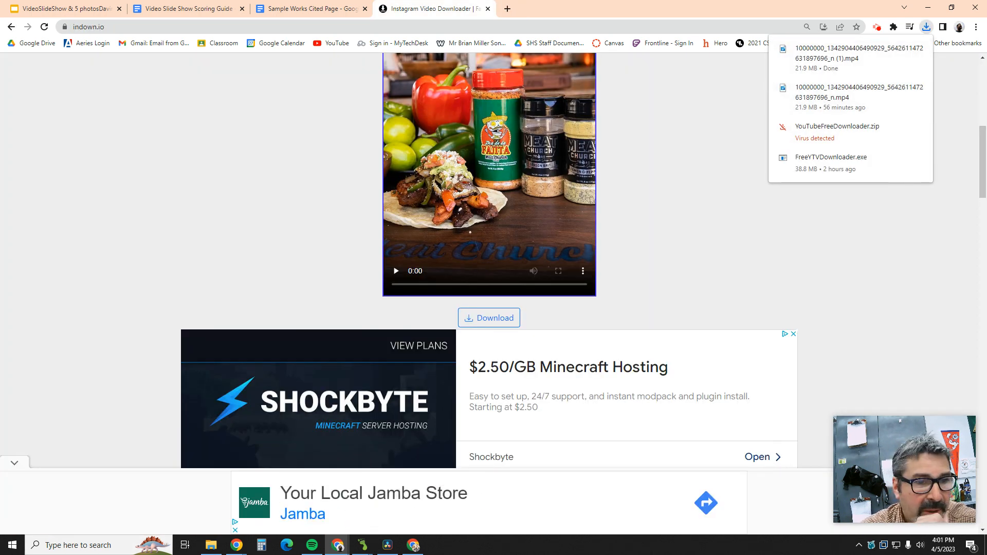
pyautogui.moveTo(864, 56)
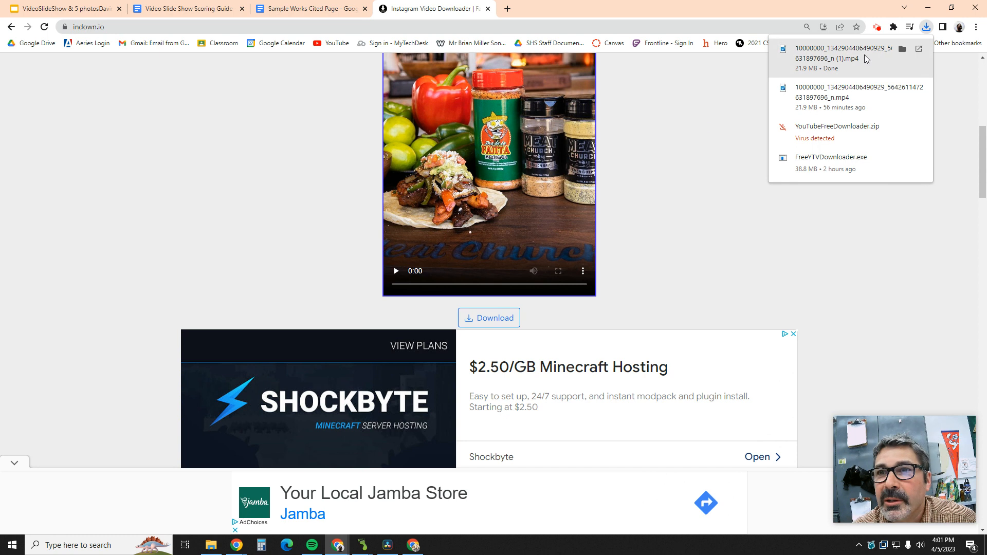
pyautogui.rightClick(829, 58)
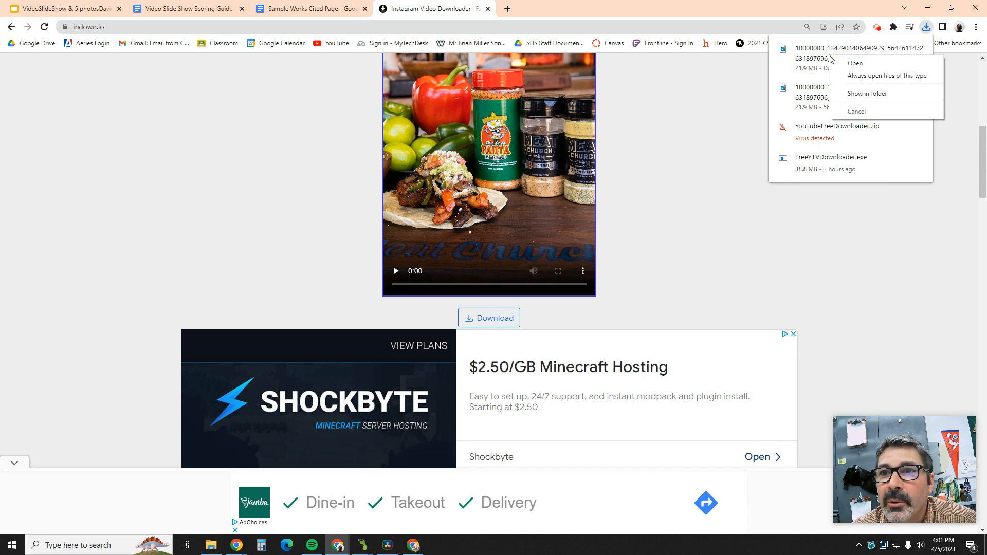
pyautogui.click(853, 94)
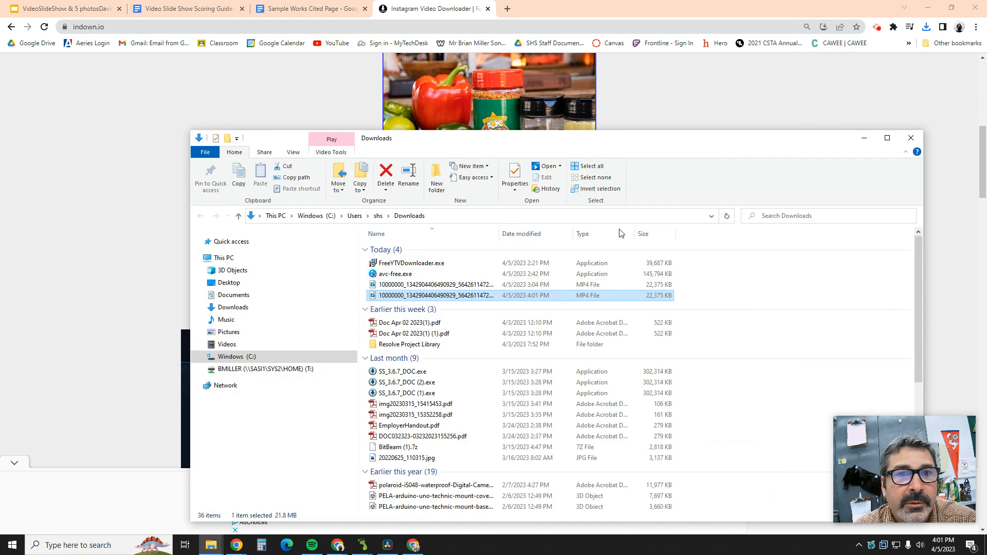
# Open the Video Assets folder under Creative Computers 13, Video_Design, Video_Slideshow 2023 on the T: drive.
pyautogui.rightClick(441, 297)
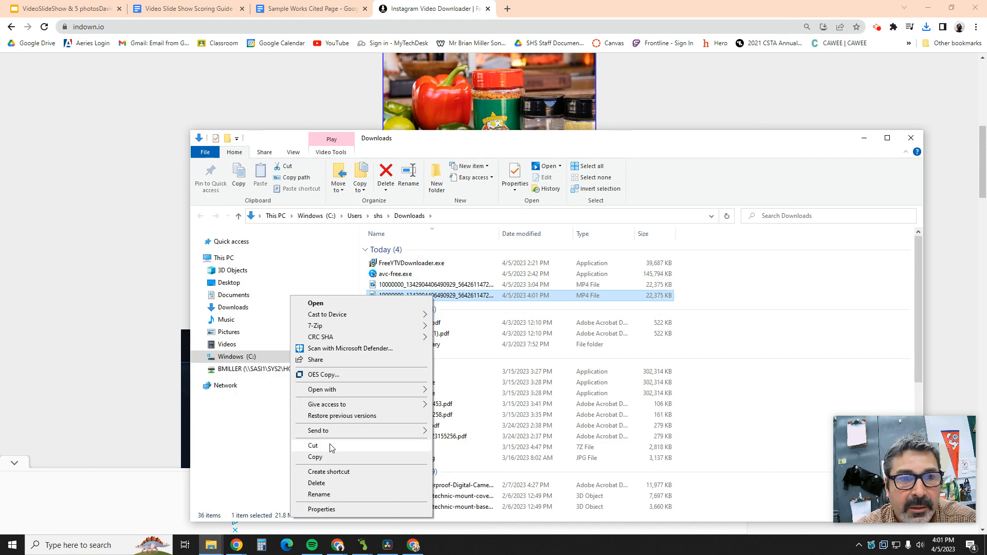
pyautogui.click(250, 370)
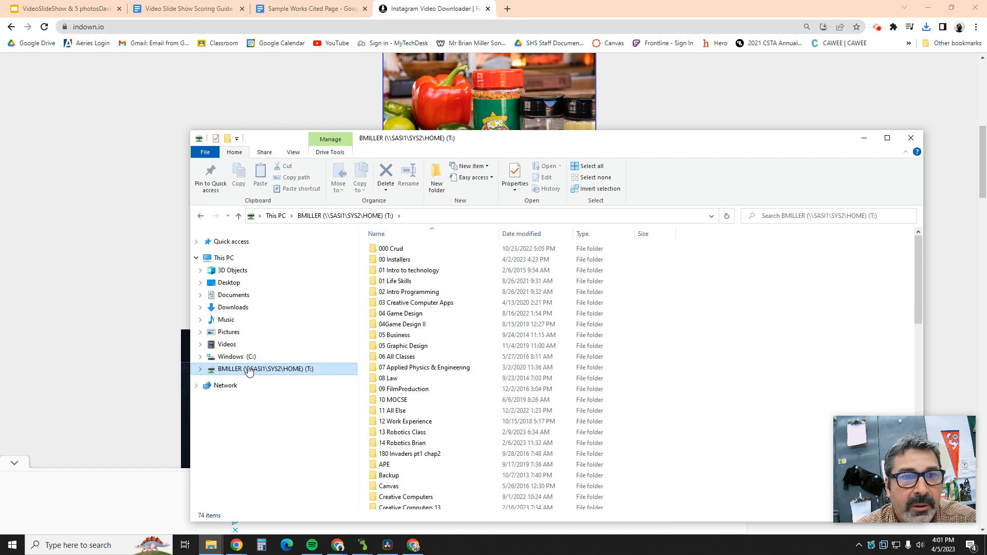
pyautogui.scroll(-3, 436, 452)
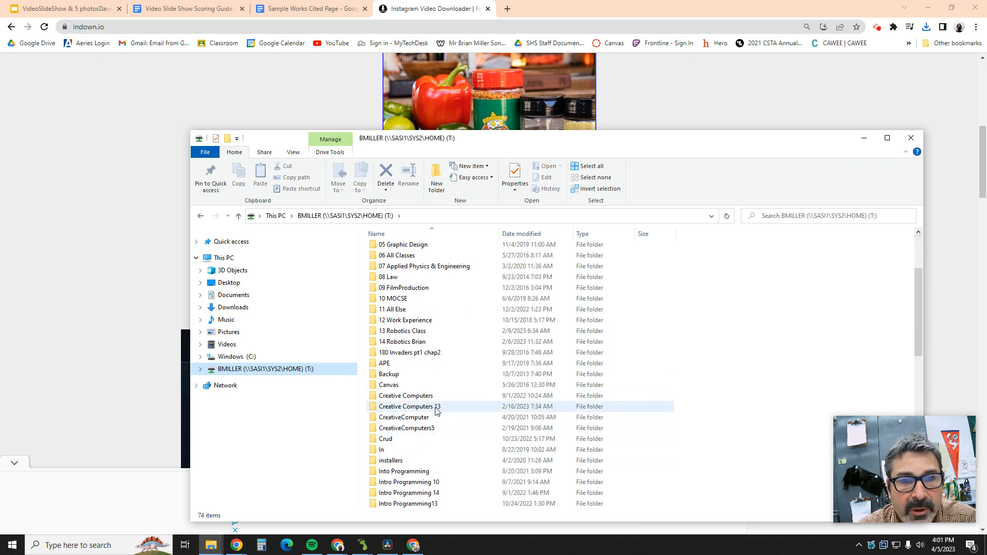
pyautogui.doubleClick(436, 407)
pyautogui.doubleClick(507, 343)
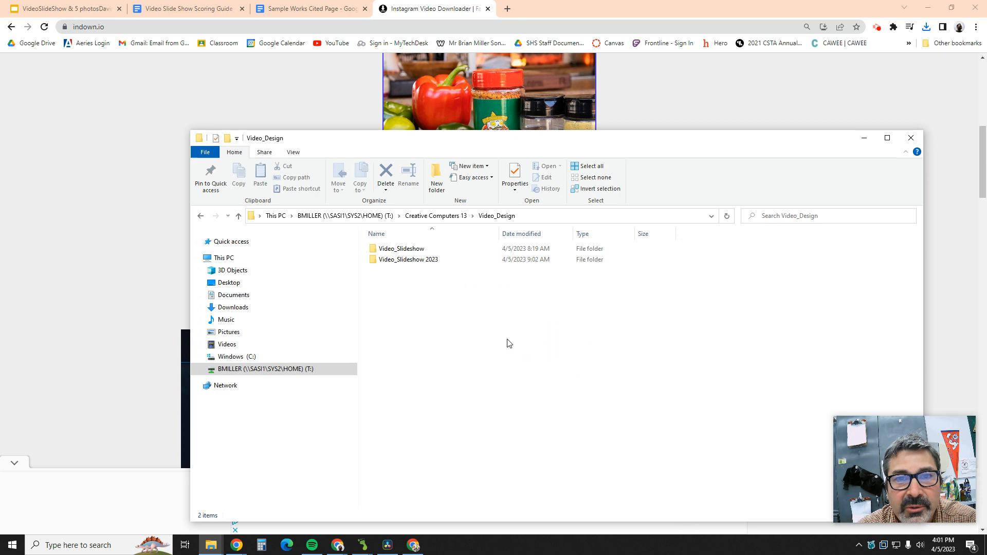
pyautogui.doubleClick(420, 264)
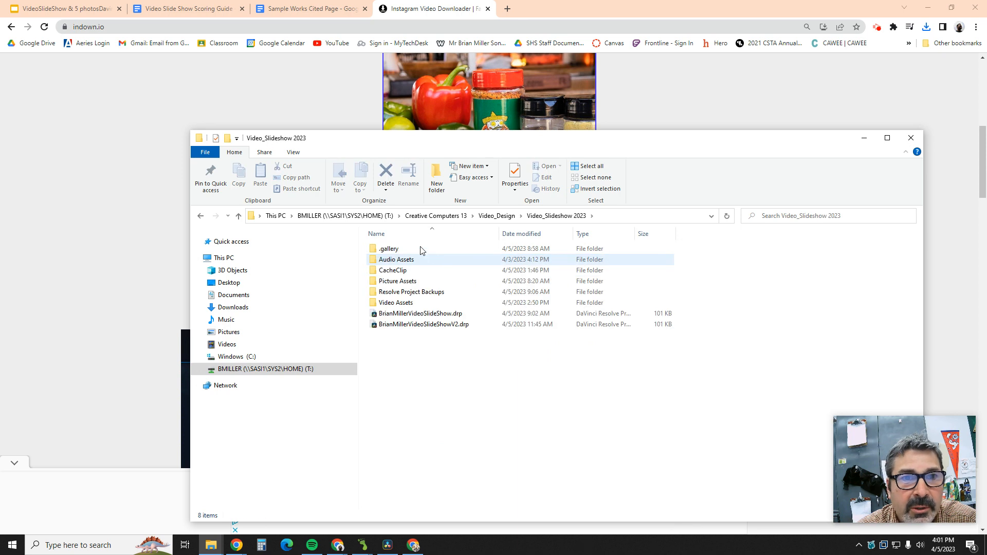
pyautogui.doubleClick(426, 303)
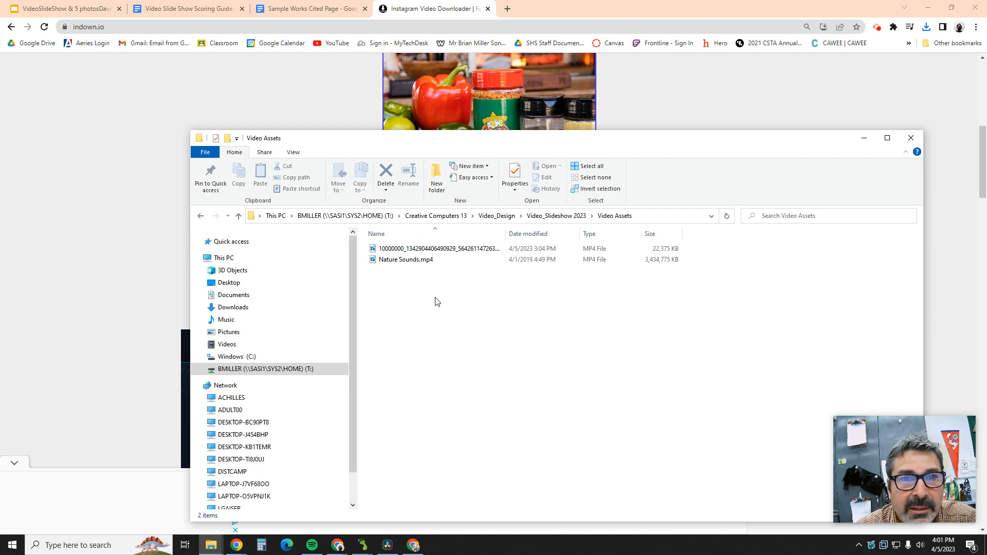
# Delete Nature Sounds.mp4 from the Video Assets folder.
pyautogui.moveTo(435, 302); pyautogui.dragTo(407, 263)
pyautogui.press('Delete')
pyautogui.click(548, 285)
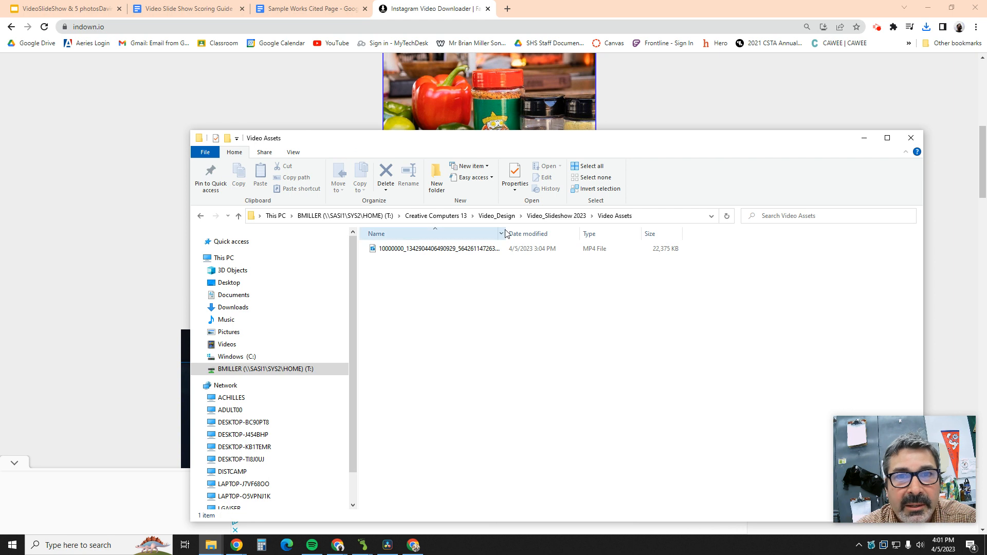
# Widen the file name column and rename the downloaded MP4 in Video Assets as BBQ.mp4.
pyautogui.moveTo(507, 231); pyautogui.dragTo(565, 231)
pyautogui.click(513, 254)
pyautogui.click(515, 251)
pyautogui.write('BBQ.mp4')
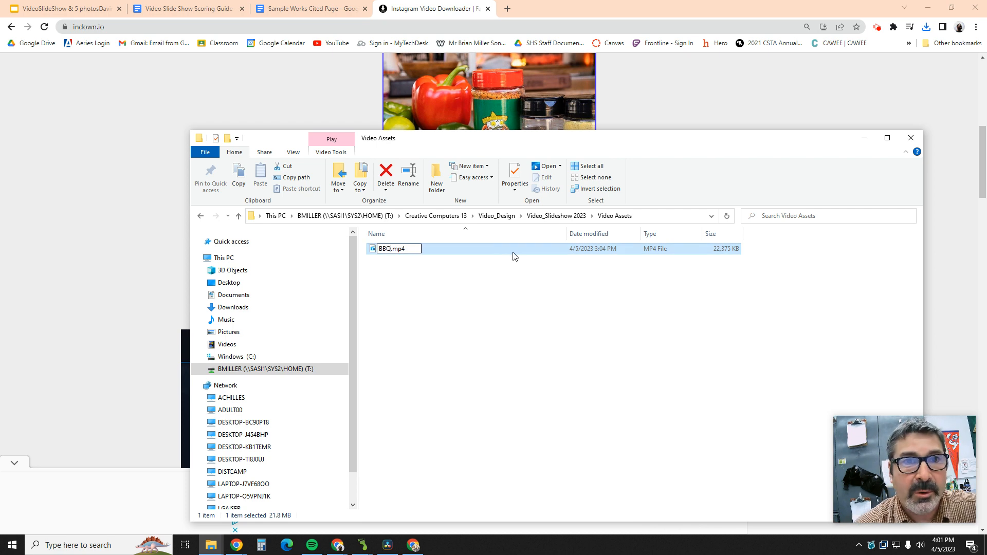
pyautogui.click(475, 292)
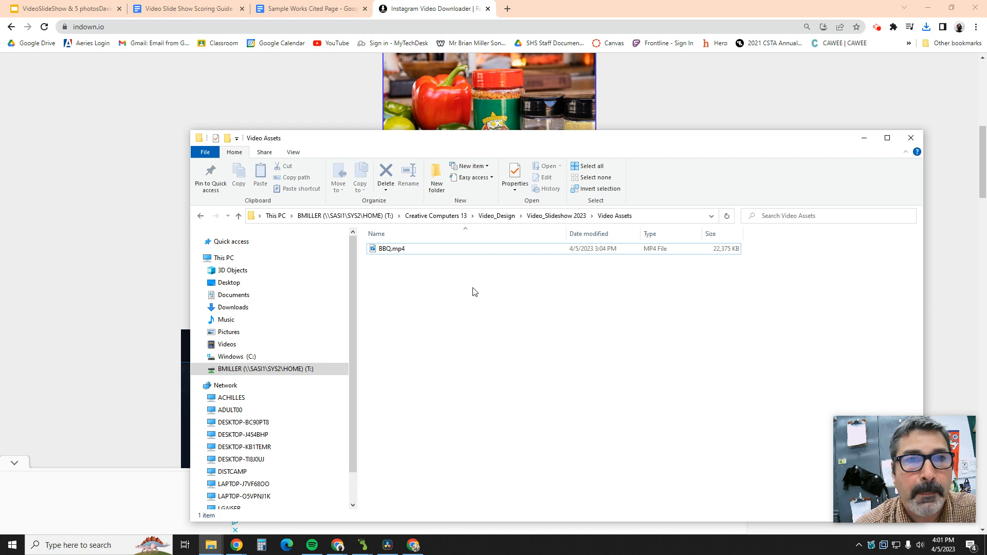
# Switch to DaVinci Resolve and import BBQ.mp4 from the Video Assets folder into the media pool.
pyautogui.moveTo(514, 149); pyautogui.dragTo(658, 118)
pyautogui.click(387, 545)
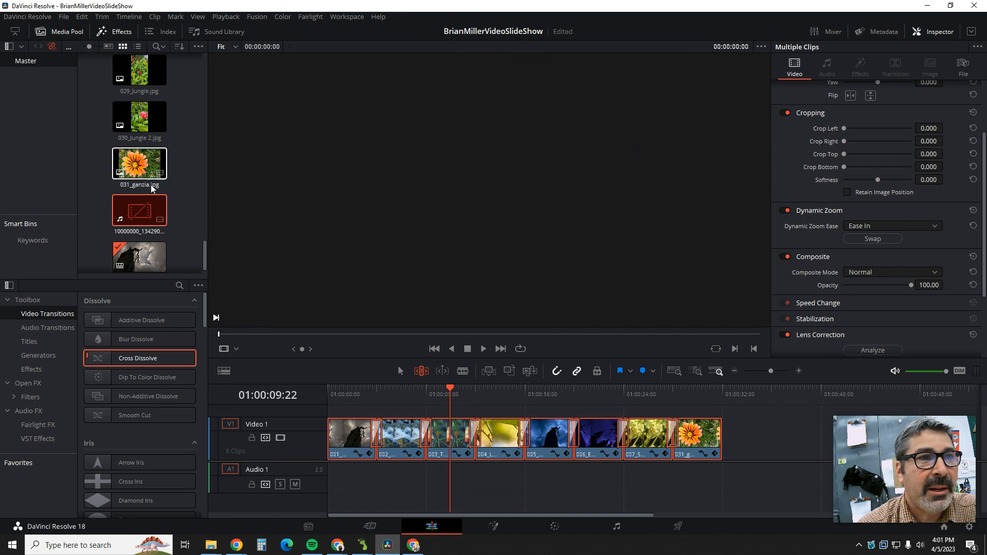
pyautogui.moveTo(205, 255); pyautogui.dragTo(205, 280)
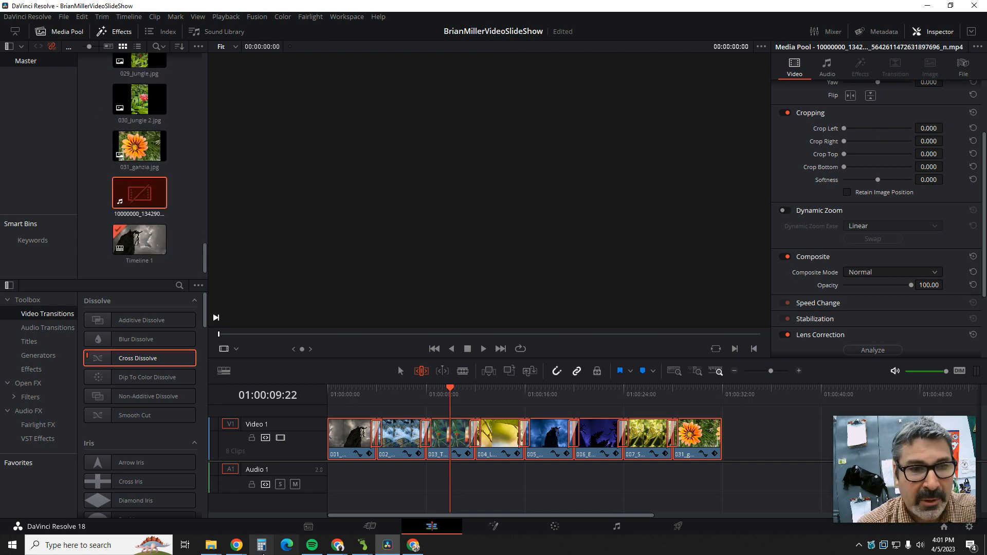
pyautogui.moveTo(218, 551)
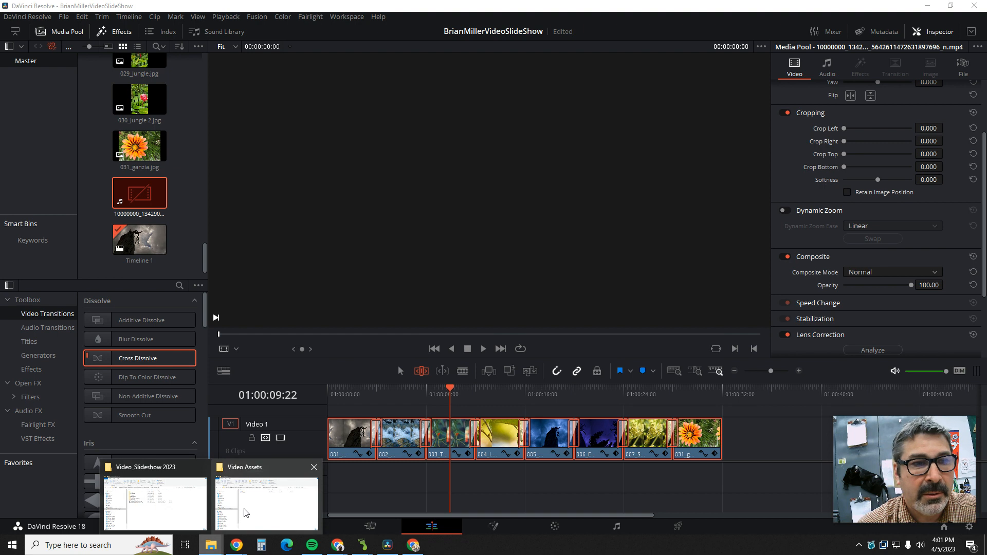
pyautogui.click(246, 508)
pyautogui.moveTo(551, 225); pyautogui.dragTo(125, 268)
pyautogui.scroll(-1, 173, 246)
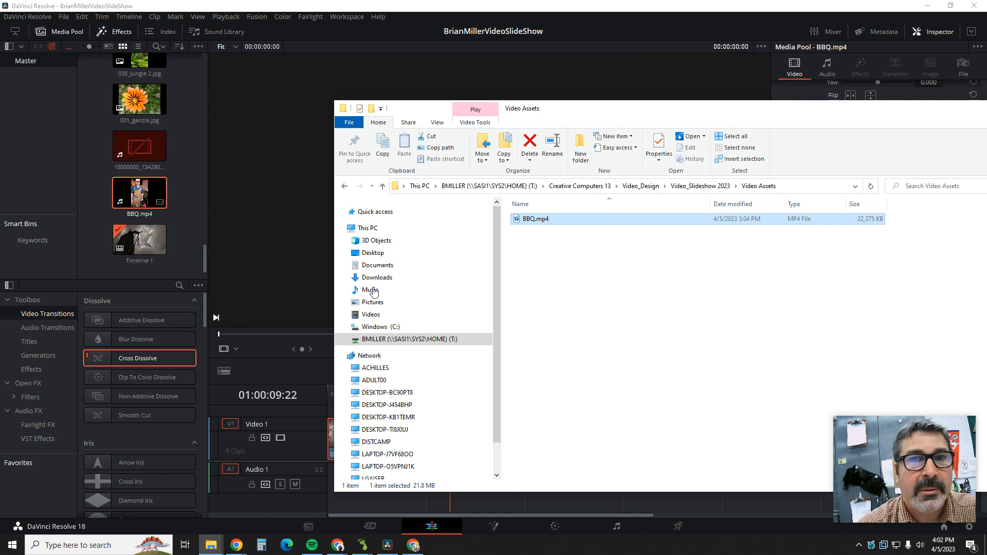
# Put the file window away and place BBQ.mp4 on the Video 1 track directly after the last photo clip.
pyautogui.moveTo(813, 111); pyautogui.dragTo(554, 121)
pyautogui.click(750, 121)
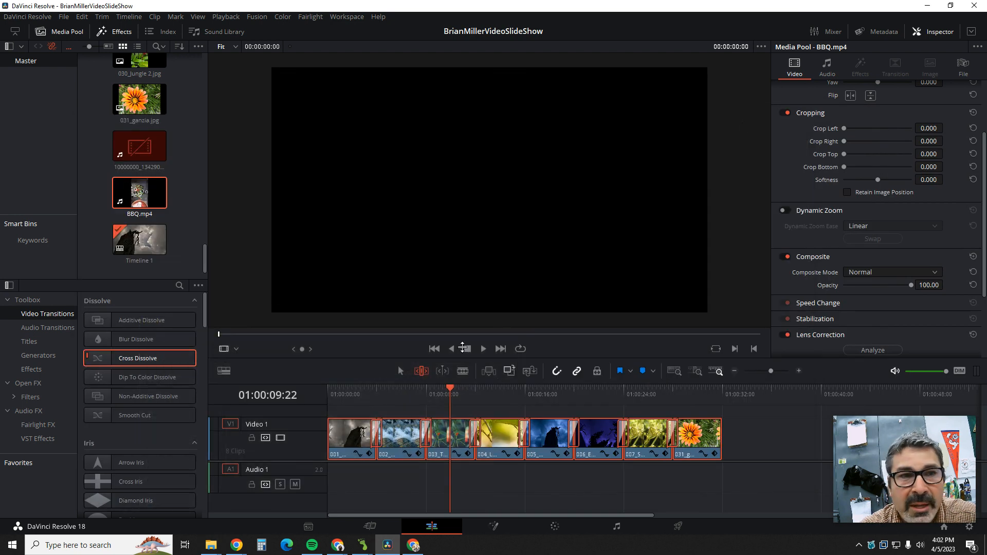
pyautogui.moveTo(142, 207); pyautogui.dragTo(730, 435)
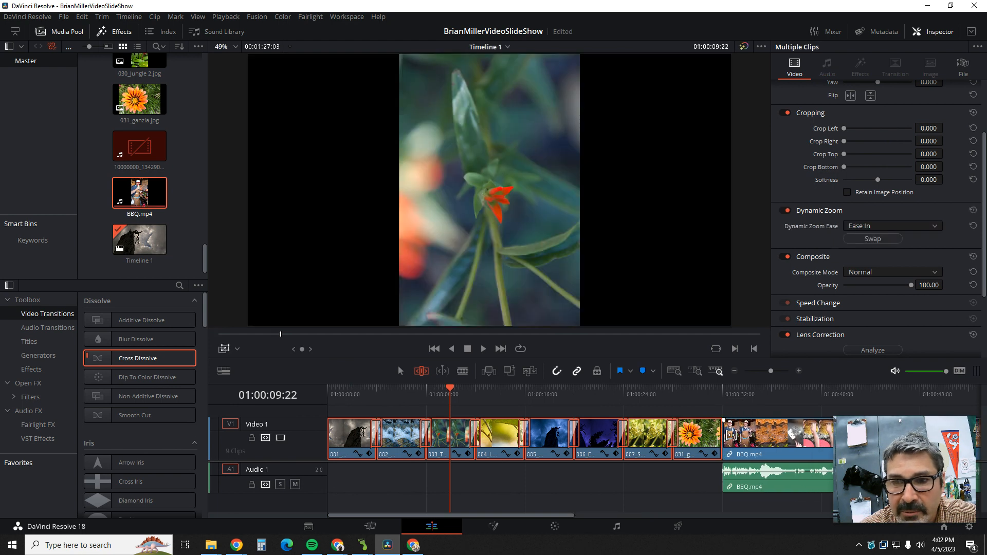
pyautogui.moveTo(555, 516); pyautogui.dragTo(664, 529)
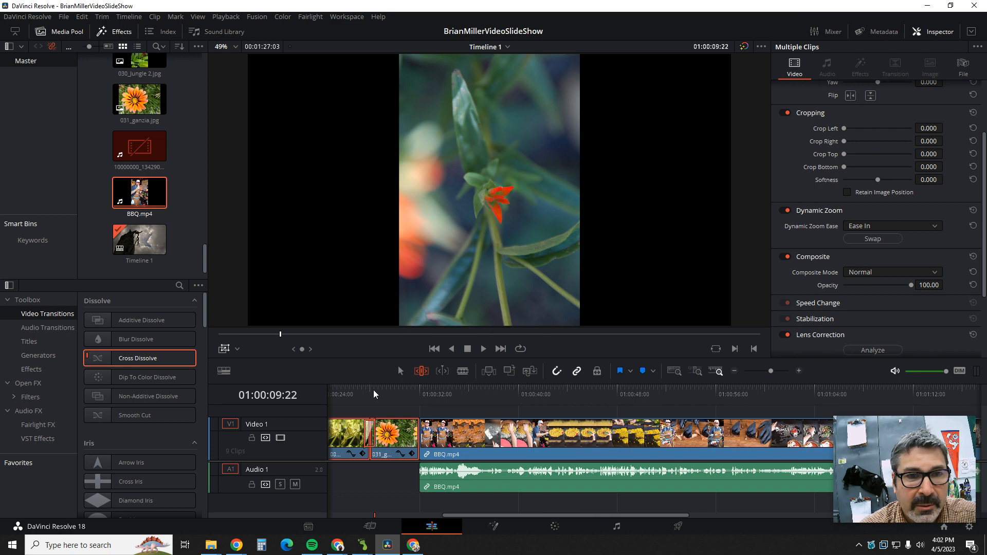
# Add a Cross Dissolve between the 031_ganzia.jpg photo and BBQ.mp4 on Video 1 and play back the transition.
pyautogui.moveTo(403, 391); pyautogui.dragTo(408, 390)
pyautogui.moveTo(180, 358); pyautogui.dragTo(459, 438)
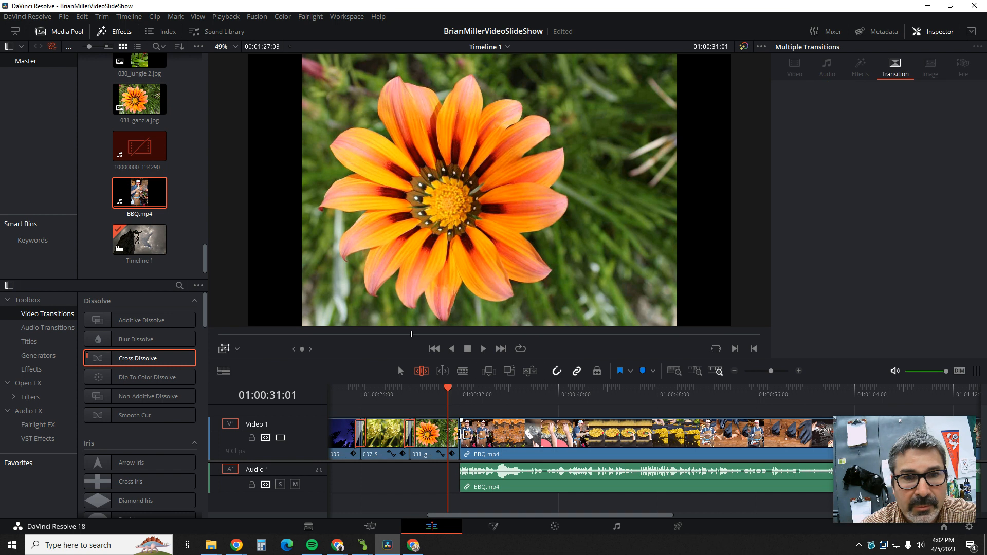
pyautogui.click(461, 435)
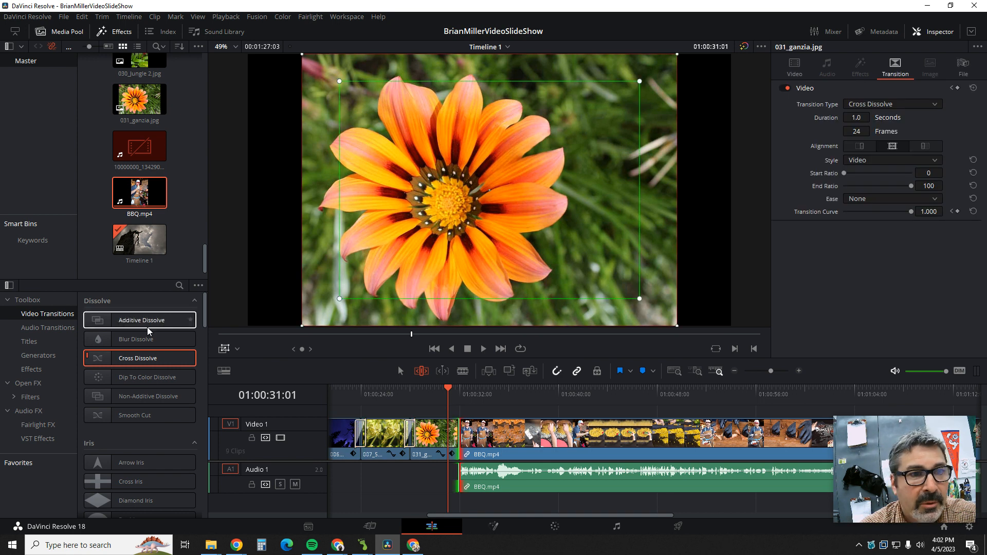
pyautogui.moveTo(135, 358); pyautogui.dragTo(465, 440)
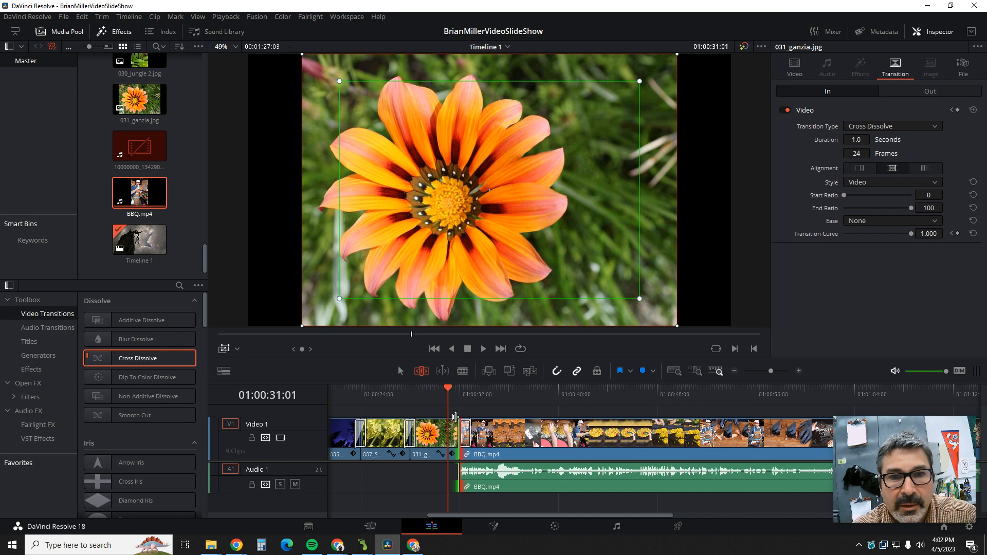
pyautogui.click(483, 348)
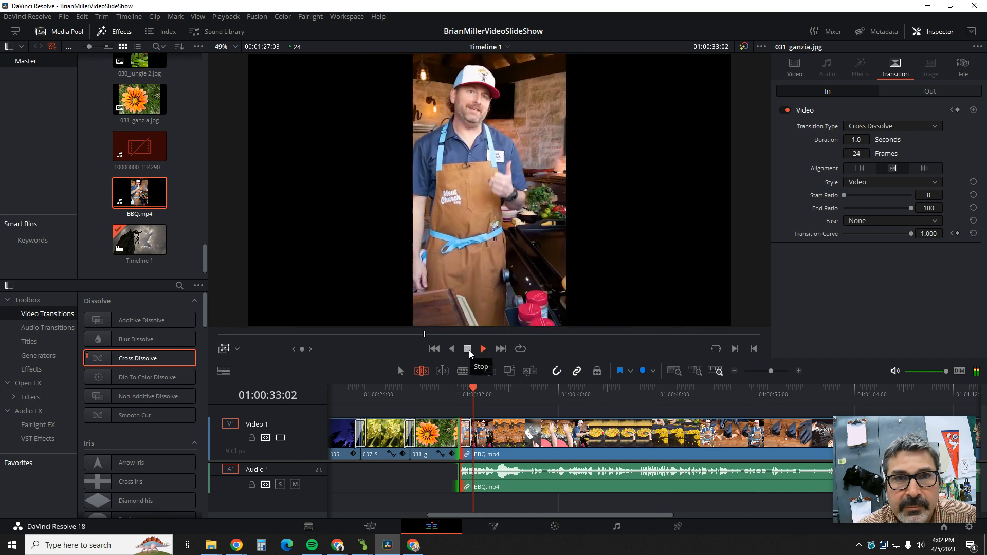
pyautogui.click(468, 353)
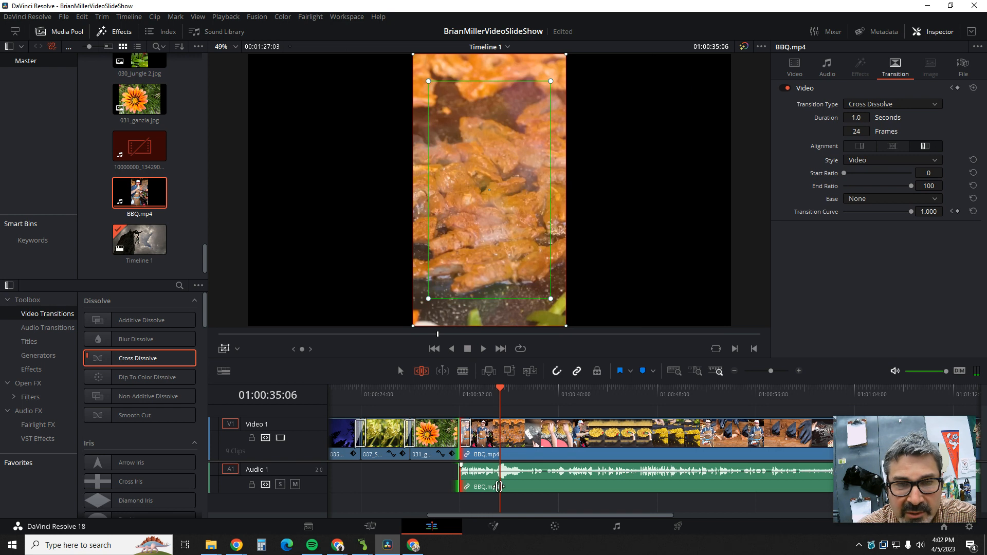
# Split BBQ.mp4 at 01:00:34:23 on the Cut page, delete the part after the split and save the project.
pyautogui.click(498, 389)
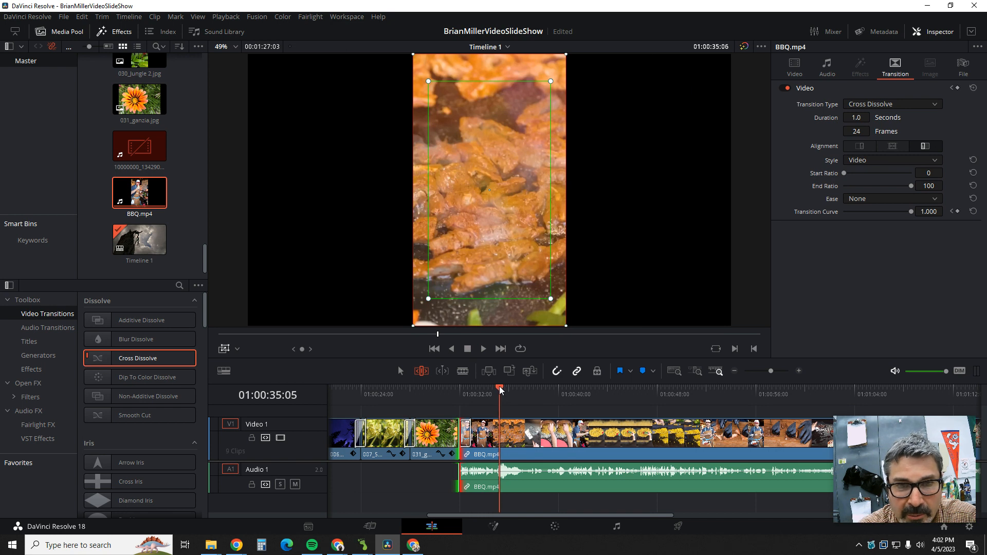
pyautogui.moveTo(497, 387); pyautogui.dragTo(495, 388)
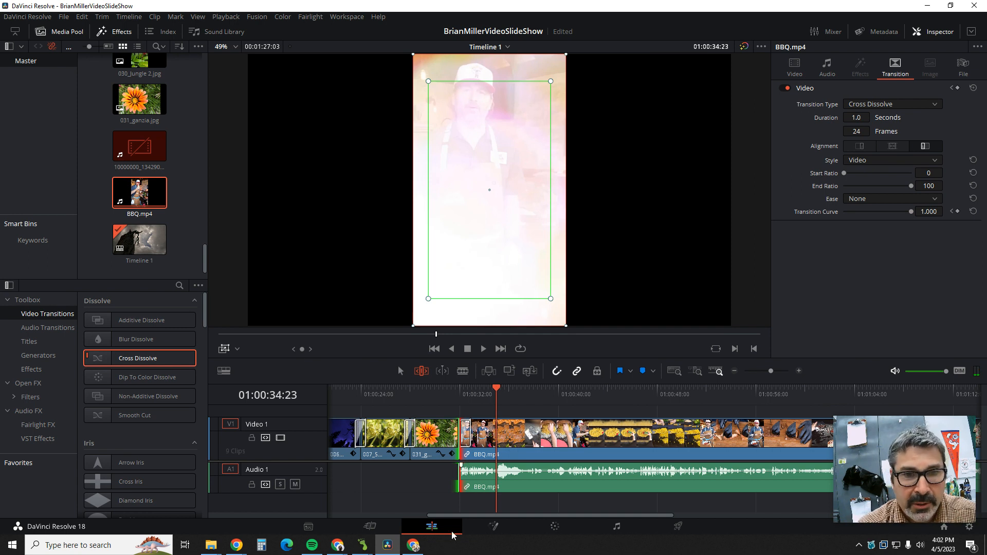
pyautogui.click(376, 529)
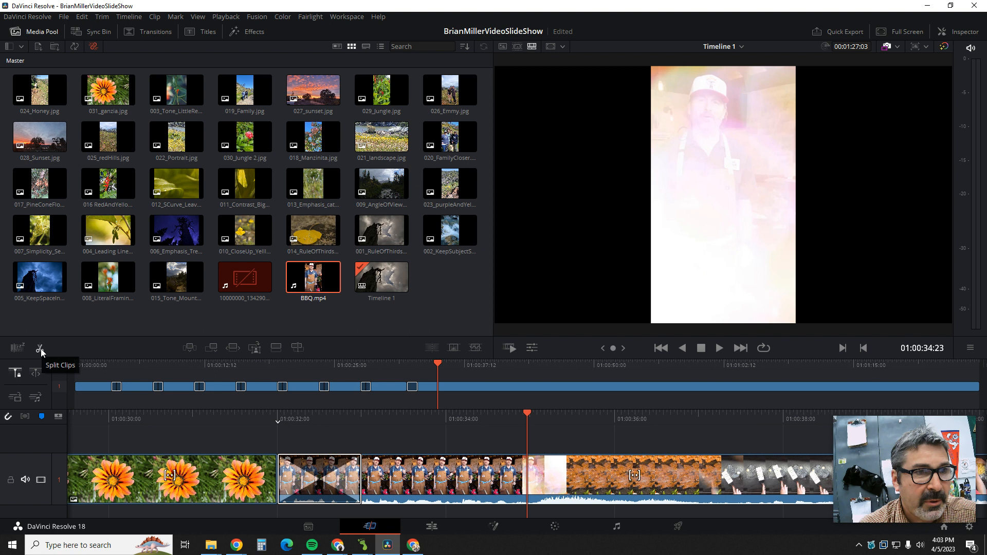
pyautogui.click(40, 349)
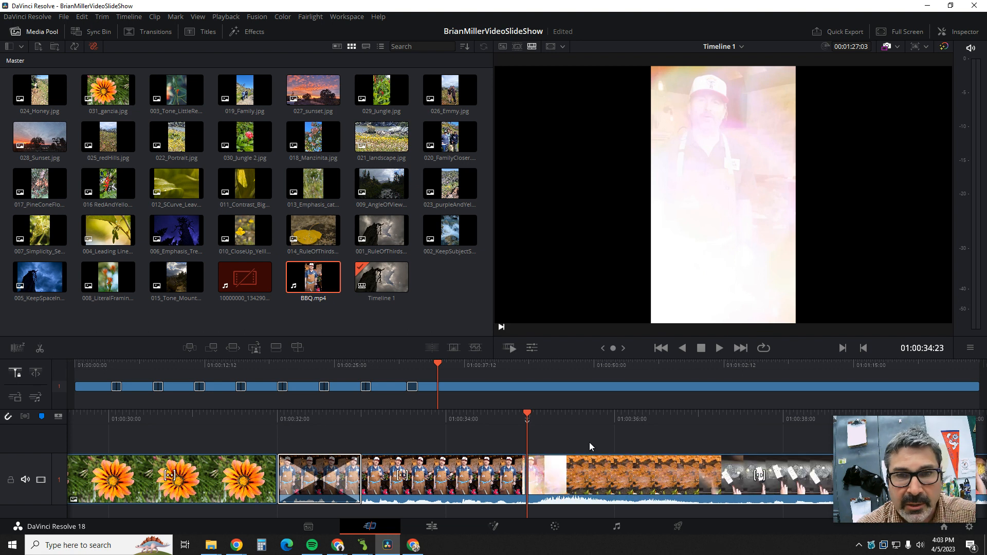
pyautogui.click(590, 477)
pyautogui.press('Delete')
pyautogui.hotkey('ctrl', 's')
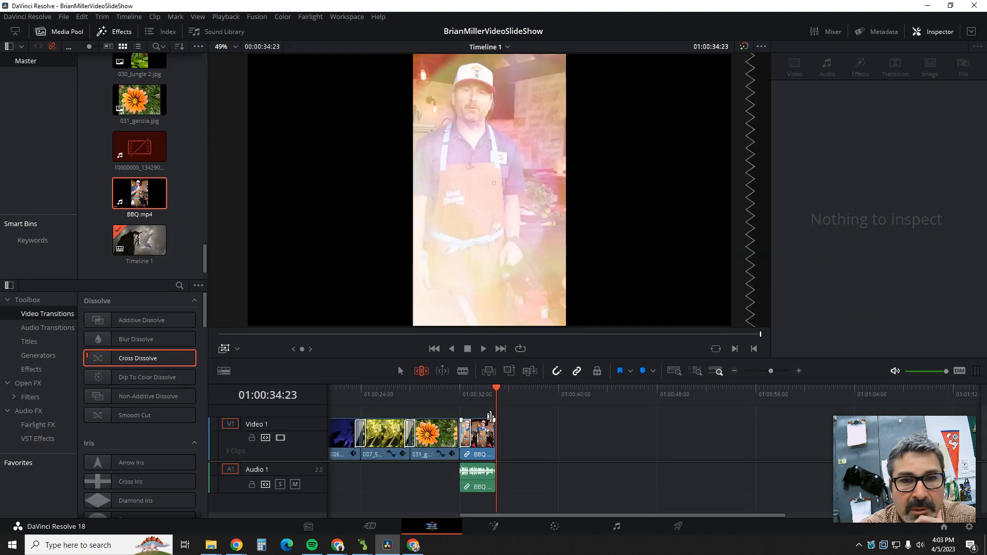
# Play the timeline from about 01:00:31:05 to review the dissolve and the shortened BBQ clip.
pyautogui.moveTo(496, 389); pyautogui.dragTo(450, 394)
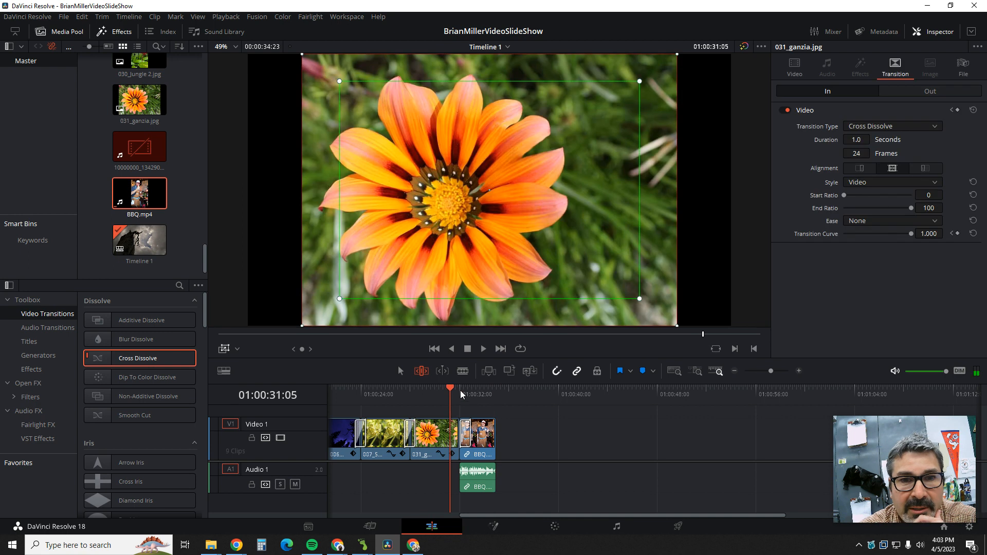
pyautogui.click(486, 352)
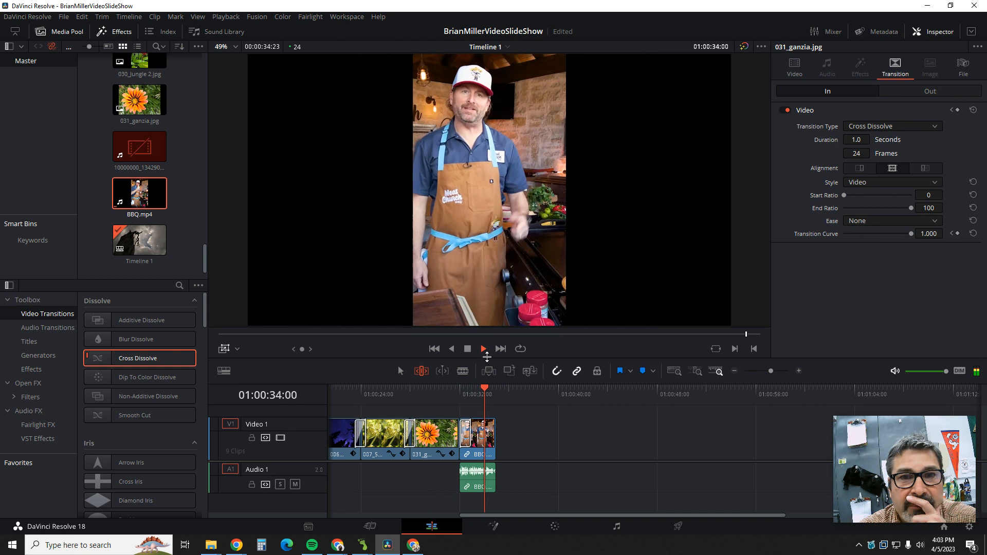
pyautogui.click(468, 349)
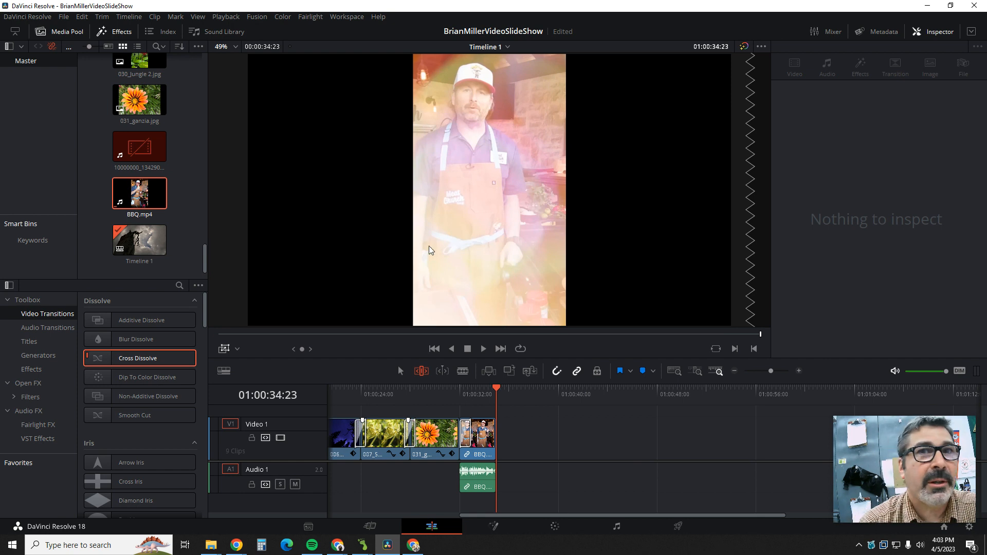
# Switch to Chrome and bring up item 6 of the Sample Works Cited Page document.
pyautogui.click(924, 9)
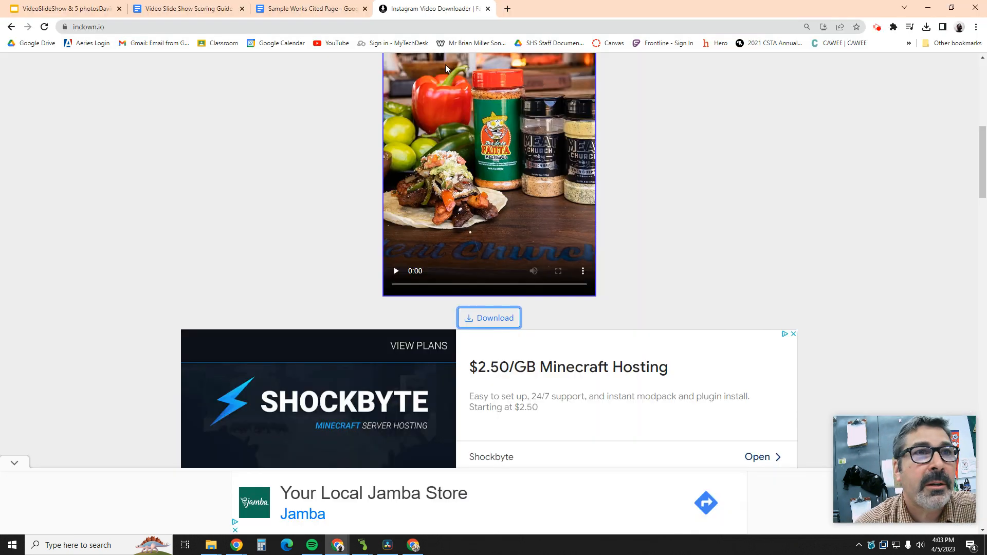
pyautogui.click(262, 15)
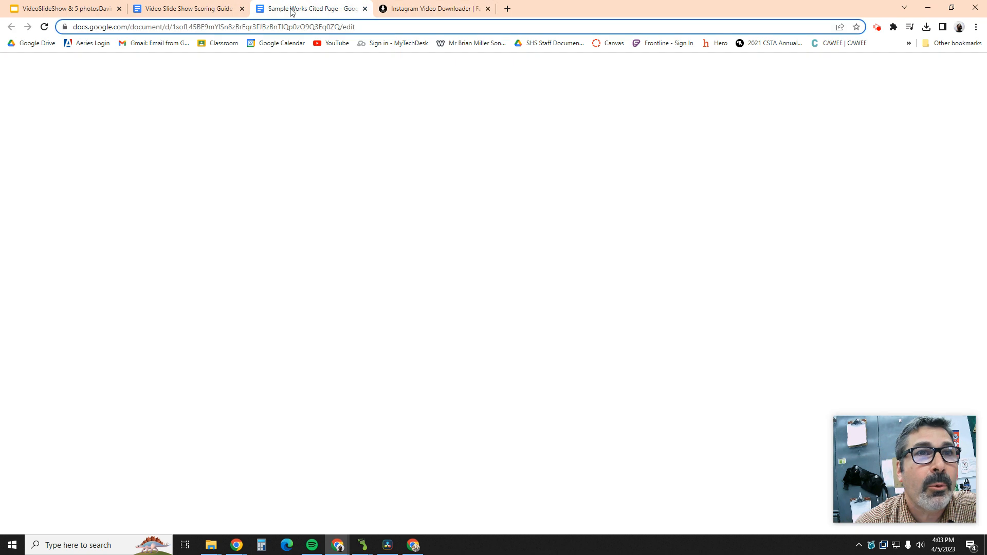
pyautogui.scroll(-7, 360, 233)
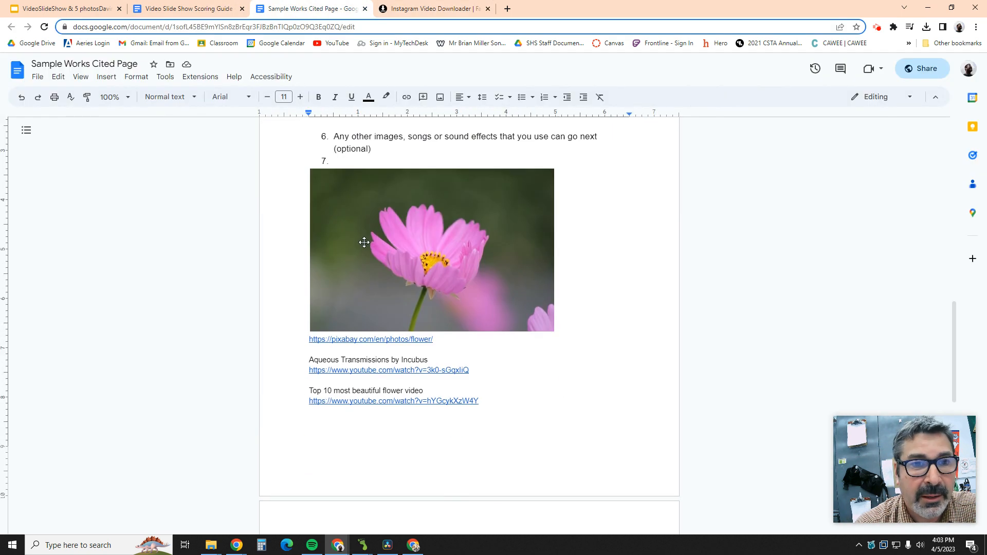
pyautogui.scroll(-5, 366, 245)
pyautogui.scroll(9, 367, 247)
pyautogui.scroll(2, 368, 249)
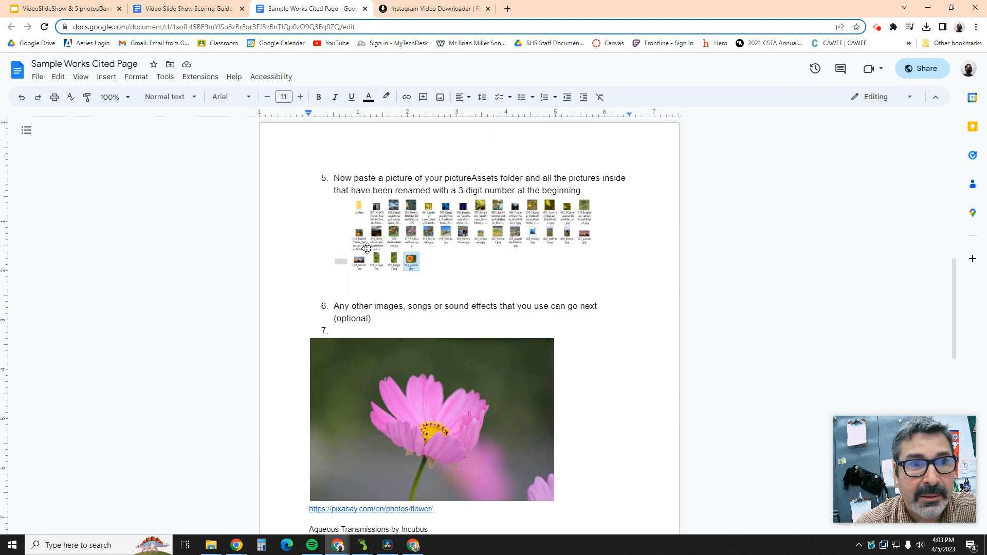
pyautogui.click(370, 319)
pyautogui.press('Return')
pyautogui.press('BackSpace')
pyautogui.write('BB')
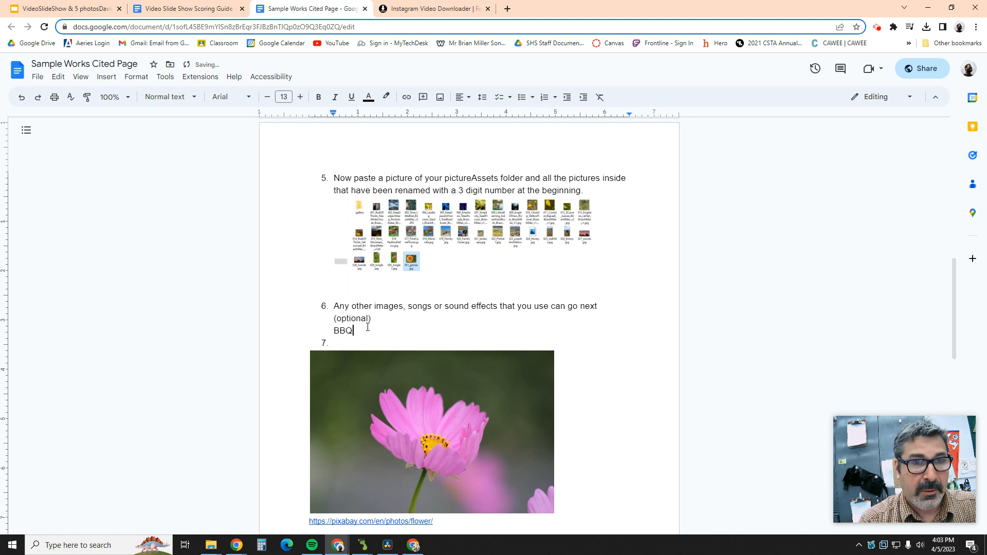
pyautogui.write('Q')
pyautogui.press('Return')
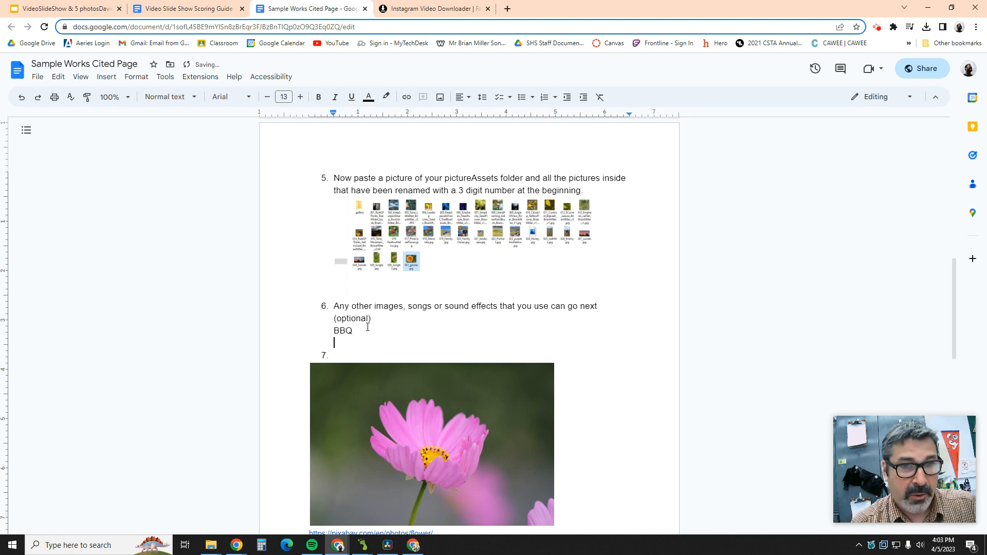
pyautogui.write('https://www.instagram.com/reel/Cqnbzmjts-J/?utm_source=ig_web_copy_link')
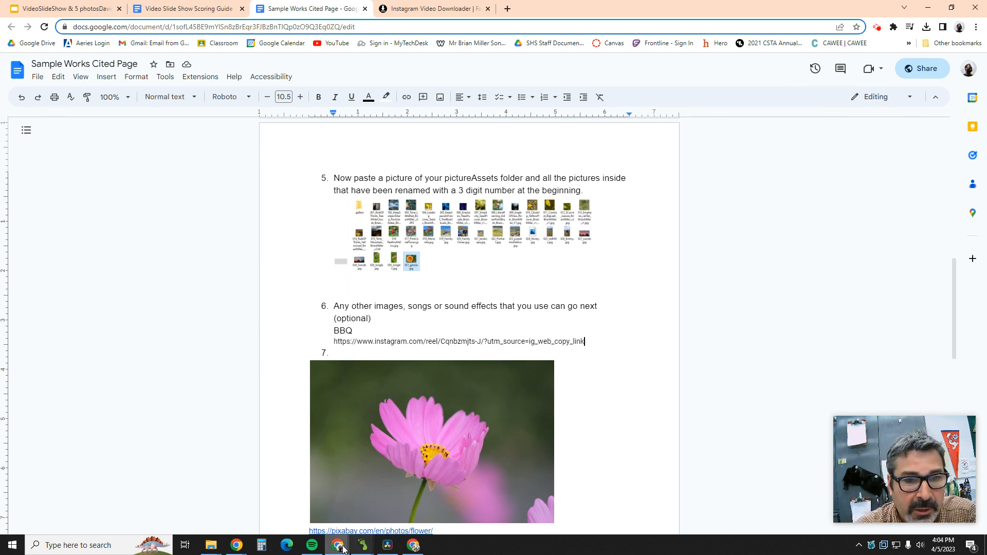
# Switch to the VideoSlideShow presentation and review the slides about adding a video and a works cited link.
pyautogui.moveTo(340, 549)
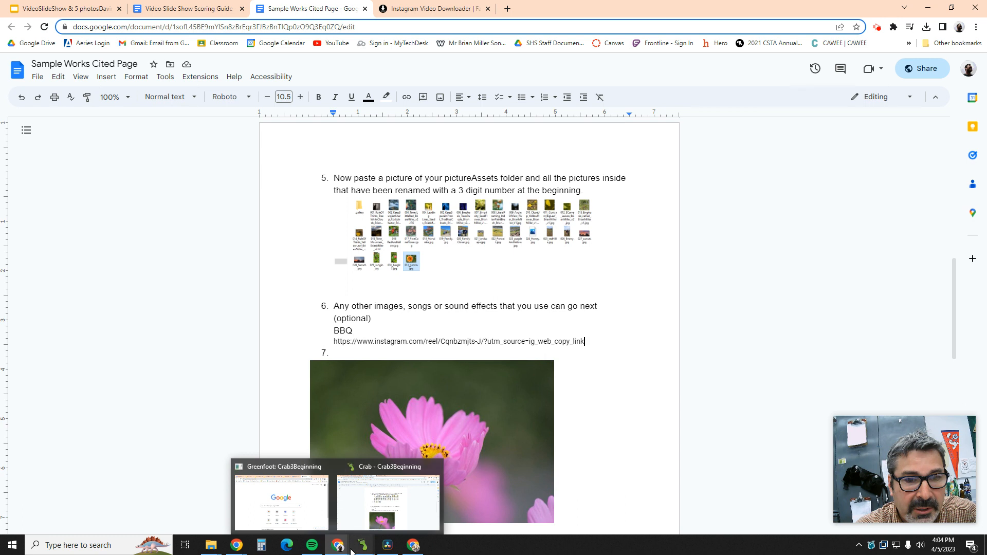
pyautogui.click(365, 521)
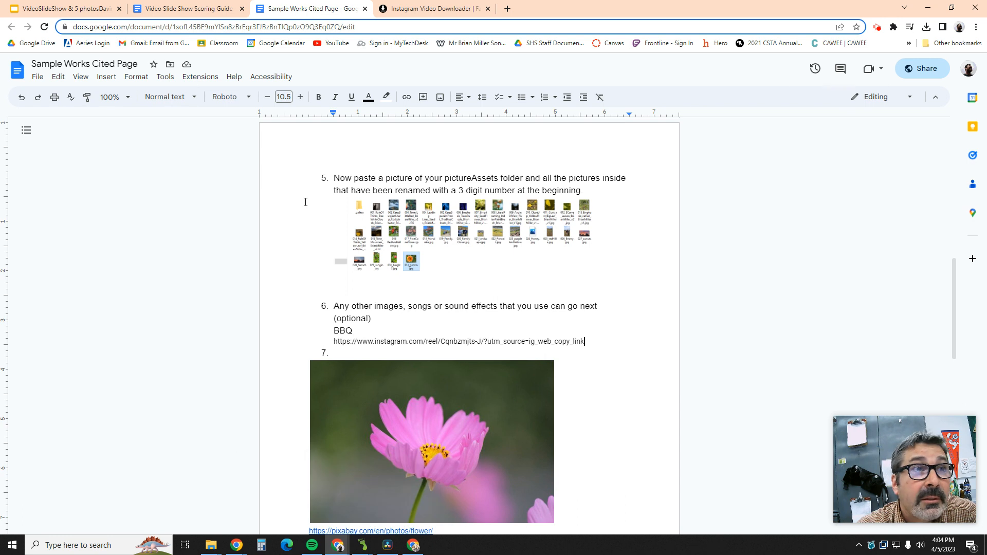
pyautogui.click(62, 8)
pyautogui.scroll(-1, 460, 271)
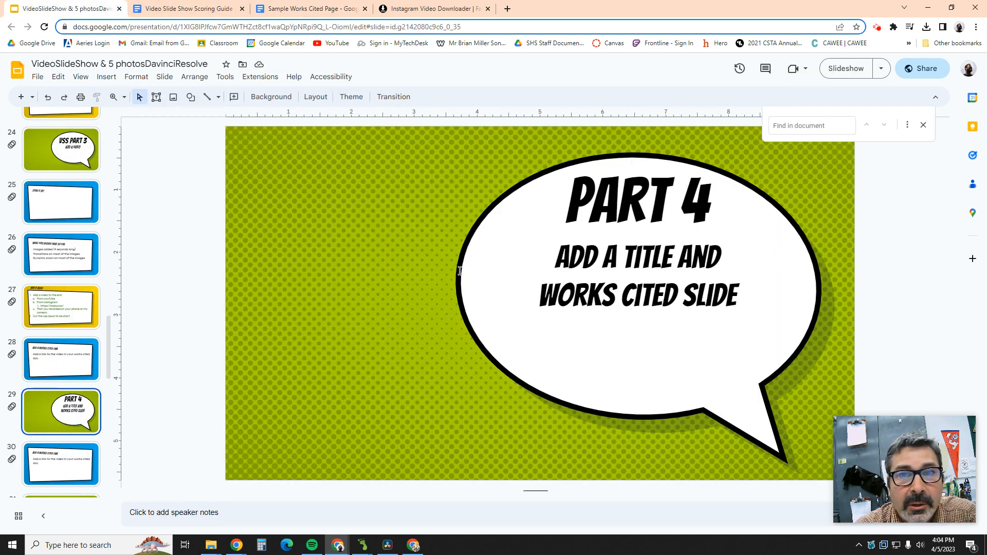
pyautogui.scroll(1, 455, 274)
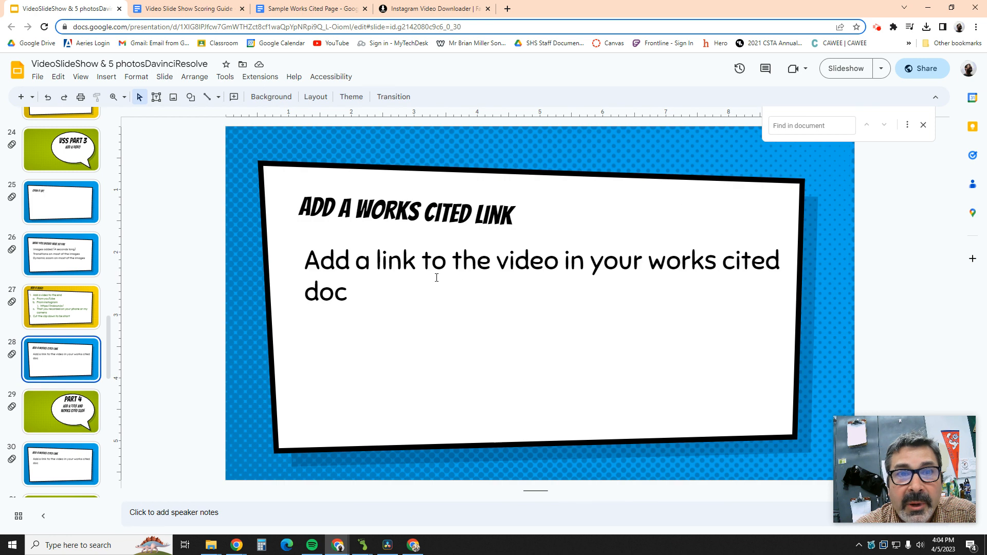
pyautogui.scroll(1, 617, 281)
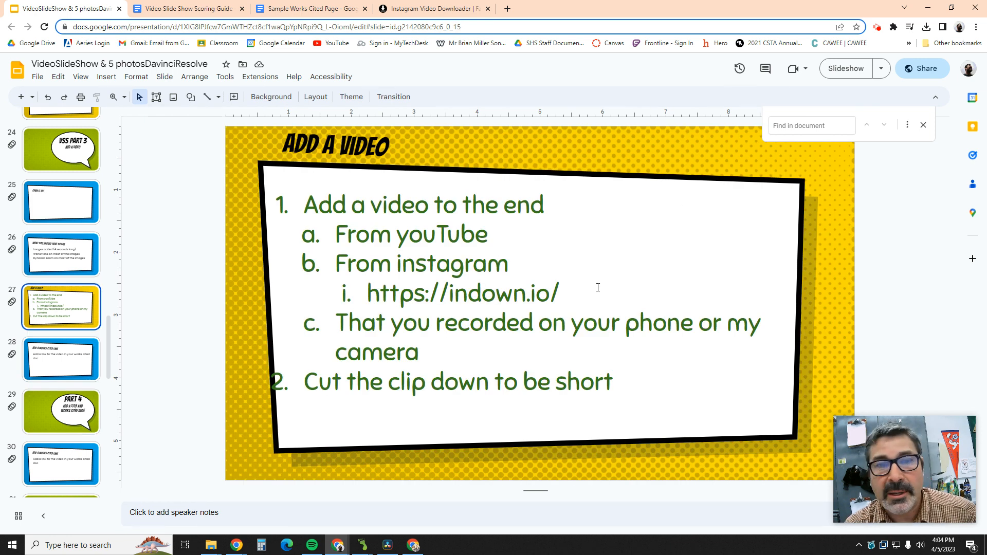
# Switch to DaVinci Resolve and export the project to Video_Slideshow 2023 as a .drp file, changing the V2 name's suffix to V3.
pyautogui.click(388, 545)
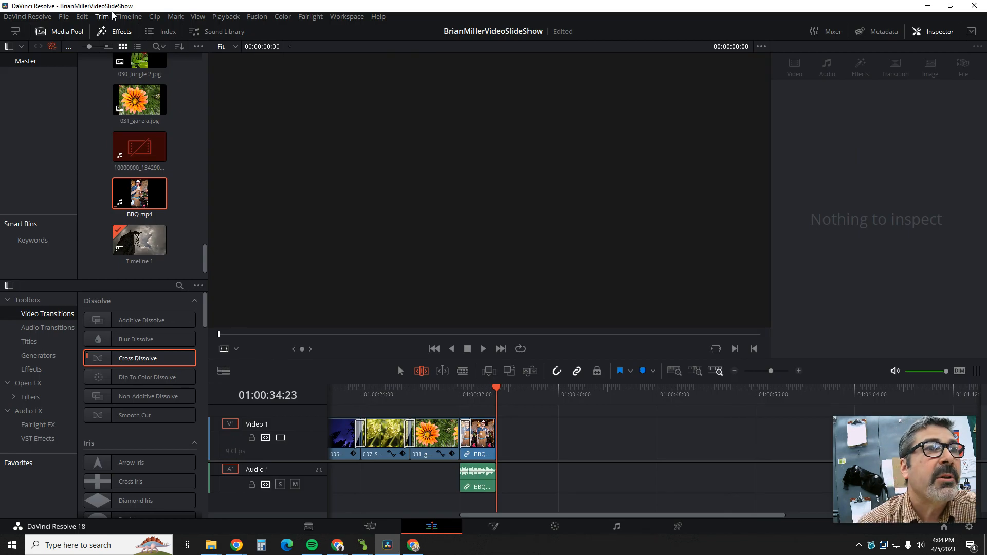
pyautogui.click(65, 16)
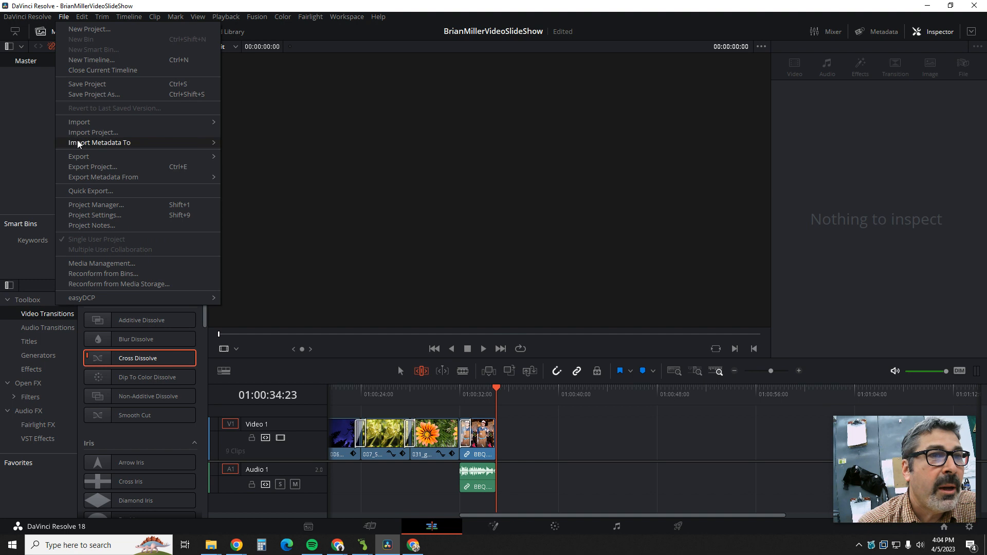
pyautogui.click(98, 167)
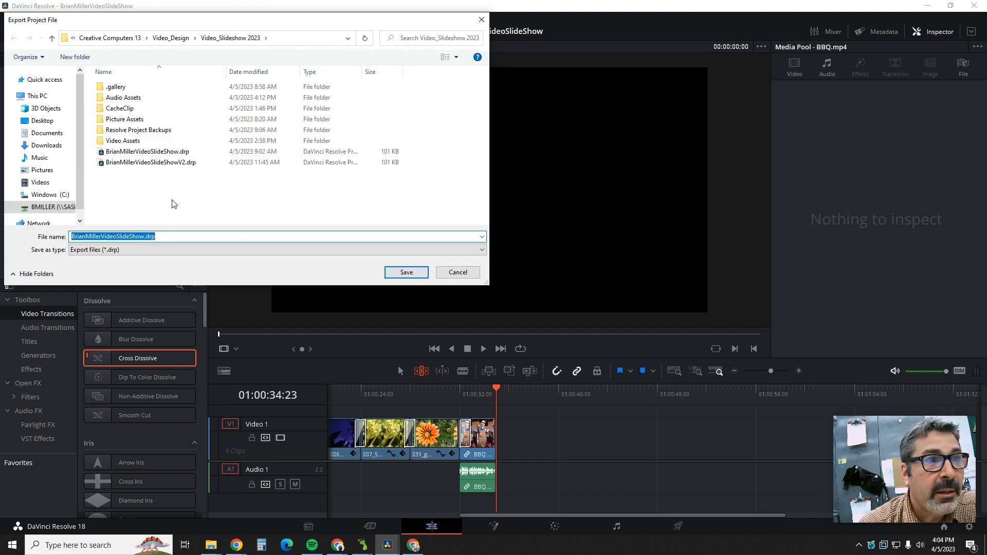
pyautogui.click(155, 165)
pyautogui.click(149, 236)
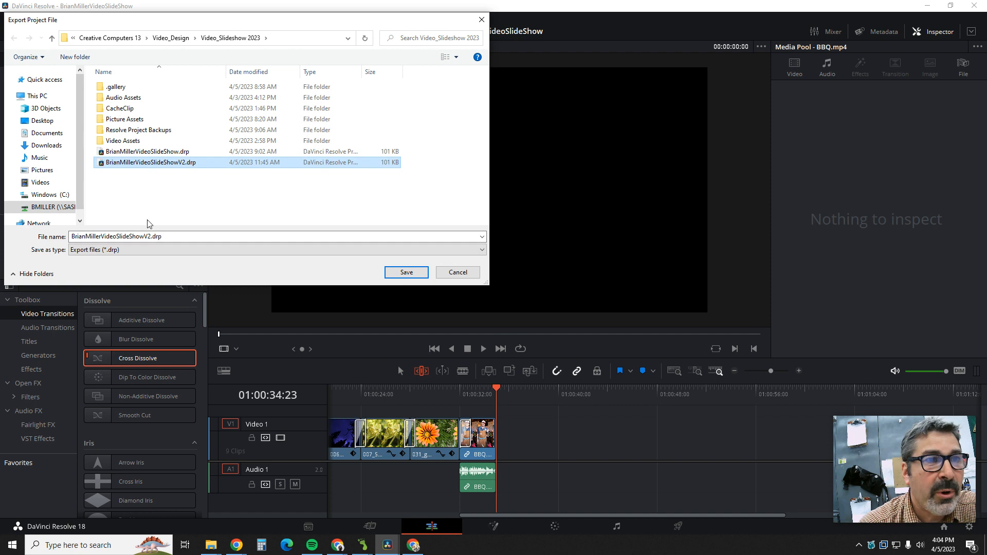
pyautogui.doubleClick(150, 236)
pyautogui.click(150, 237)
pyautogui.press('BackSpace')
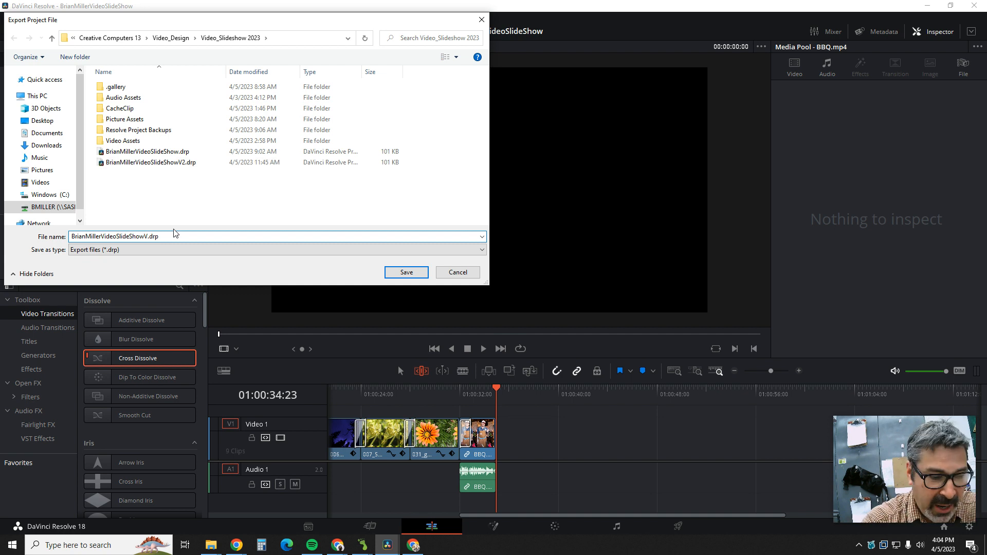
pyautogui.write('3')
pyautogui.click(409, 274)
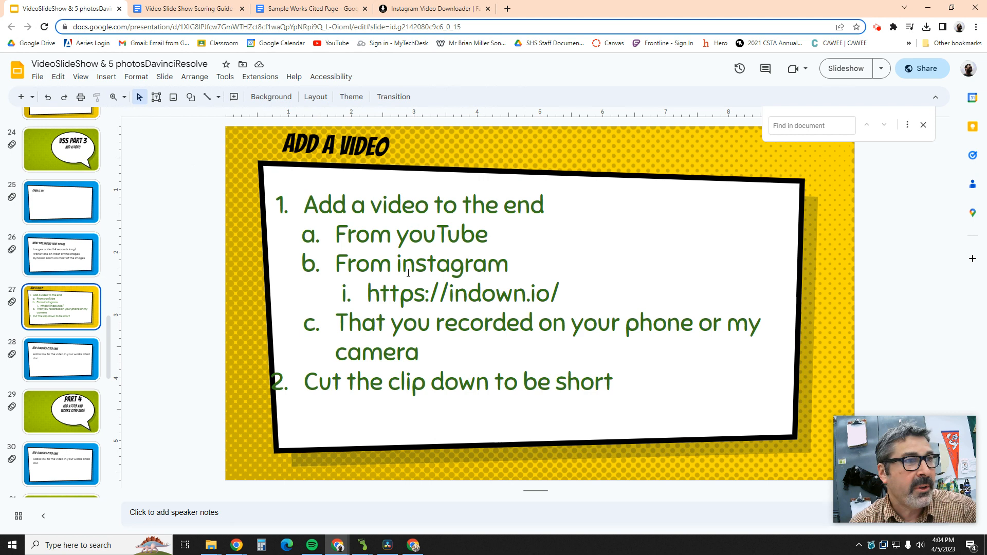